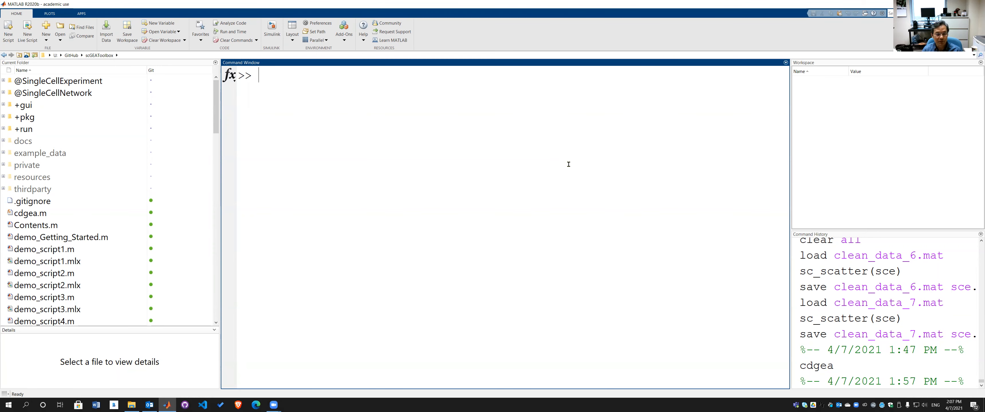
# Run the cdgea; command to set up the scGEAToolbox working folder.
pyautogui.write('cdgea')
pyautogui.hotkey('shift', 'Home')
pyautogui.press('End')
pyautogui.write(';')
pyautogui.press('Return')
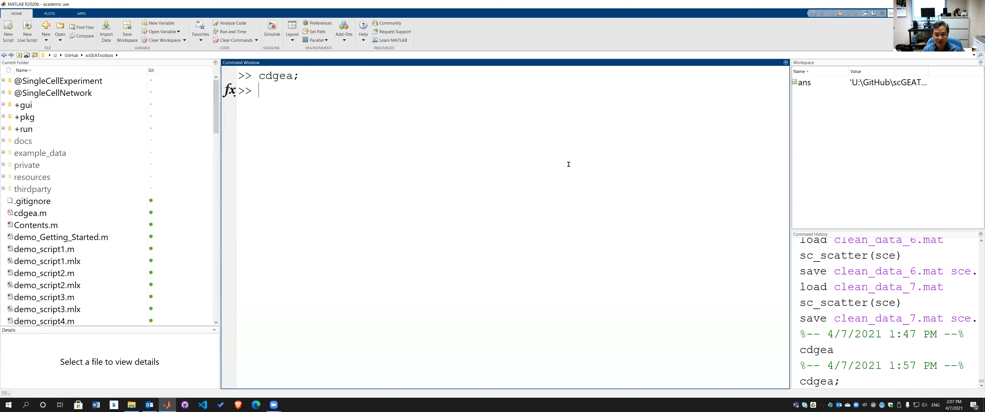
# Load the example dataset example_data\testSce.mat into the workspace.
pyautogui.write('load')
pyautogui.press('Up')
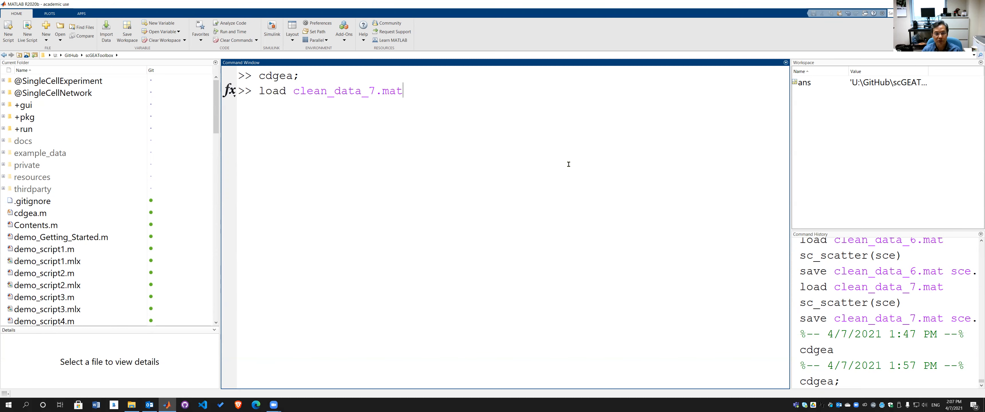
pyautogui.press('Up')
pyautogui.press('Up')
pyautogui.press('Up')
pyautogui.press('Up')
pyautogui.hotkey('shift', 'End')
pyautogui.write('ex')
pyautogui.press('Tab')
pyautogui.press('Tab')
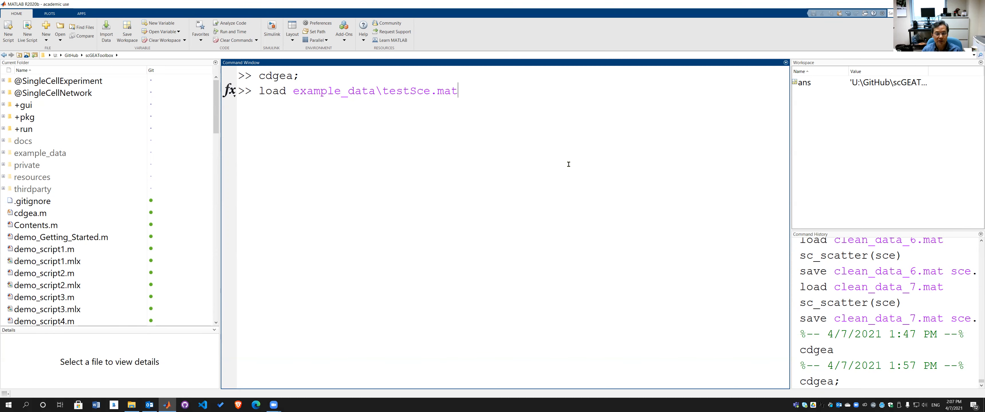
pyautogui.press('Return')
# Run sc_scatter(sce) to plot the loaded single-cell data in a 3D scatter figure.
pyautogui.write('sc_ca')
pyautogui.press('BackSpace')
pyautogui.press('BackSpace')
pyautogui.write('sca')
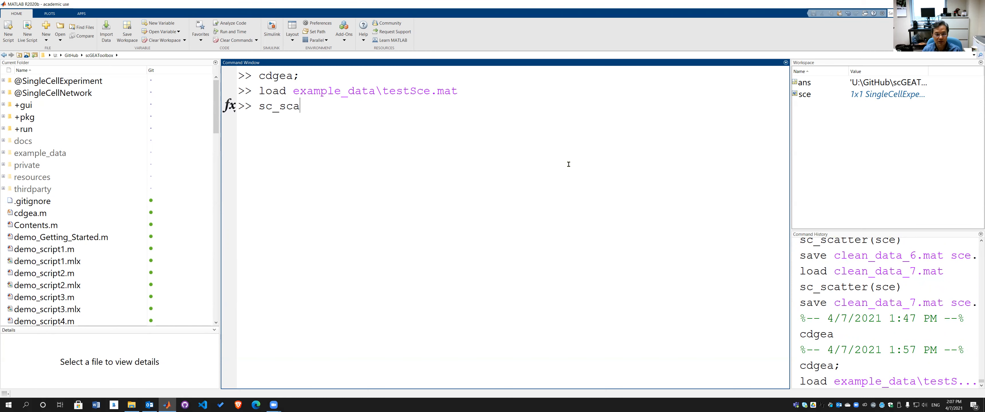
pyautogui.write('tter(sce)')
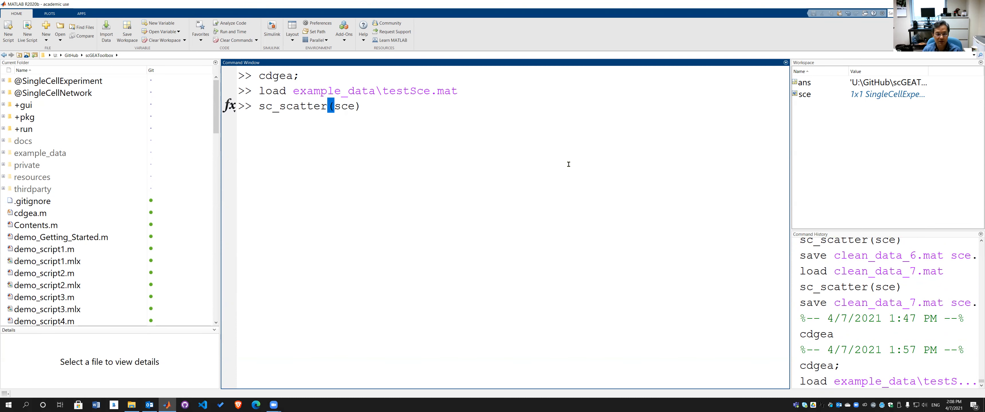
pyautogui.press('Return')
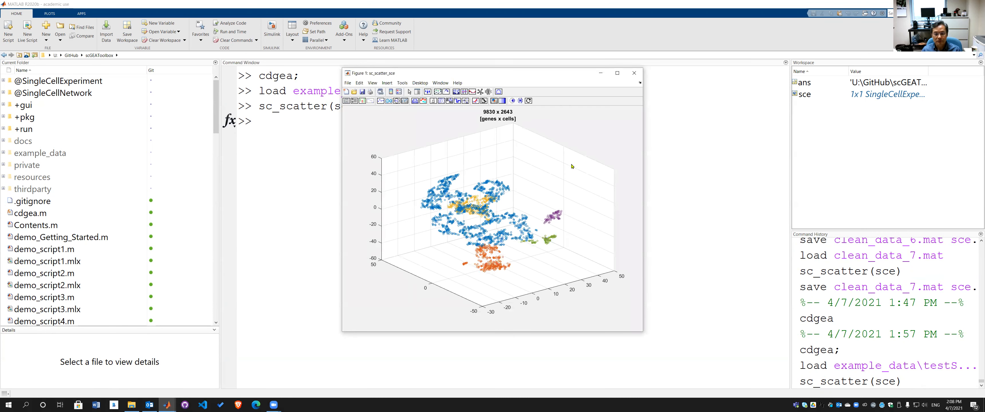
# Rotate the 3D scatter plot to separate the clusters and inspect the cell-type data tips on each one.
pyautogui.moveTo(581, 121)
pyautogui.moveTo(520, 216); pyautogui.dragTo(480, 175)
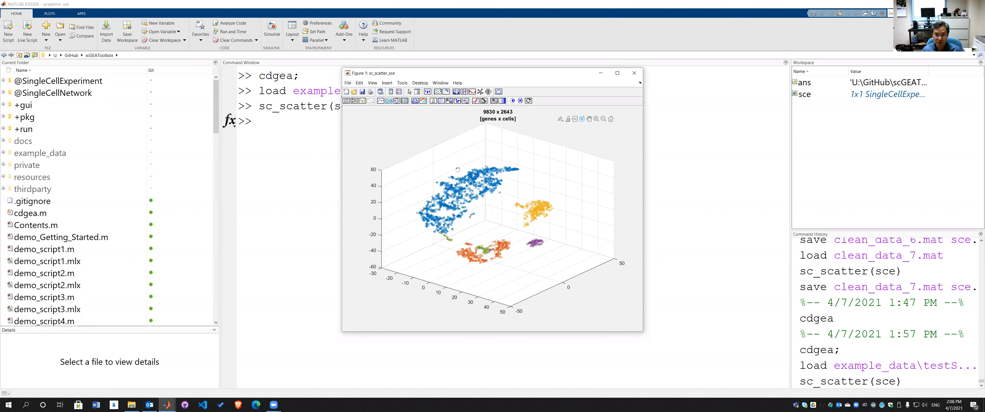
pyautogui.click(568, 120)
pyautogui.moveTo(479, 172)
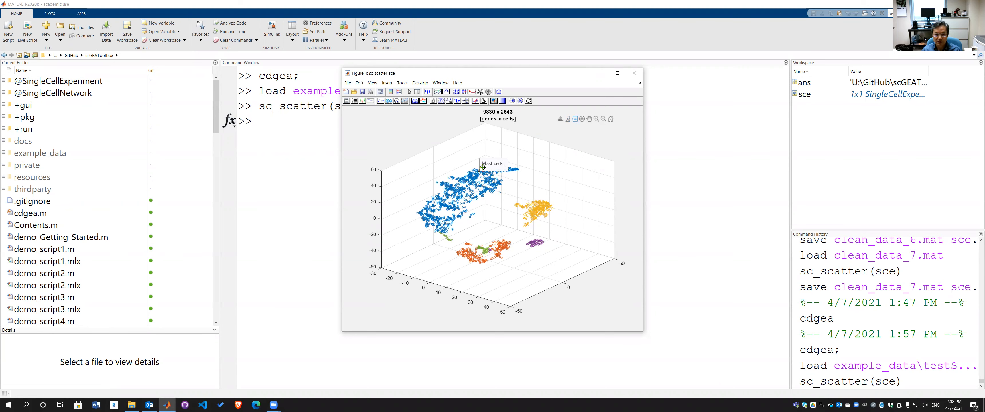
pyautogui.moveTo(539, 208)
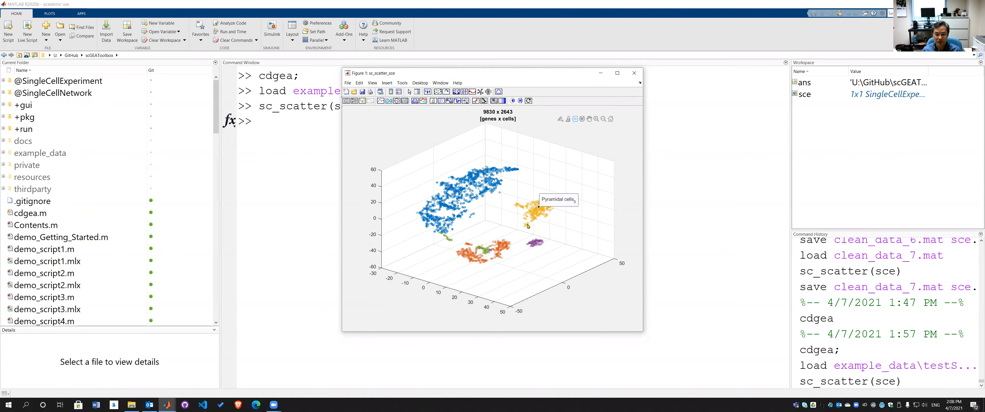
pyautogui.moveTo(534, 241)
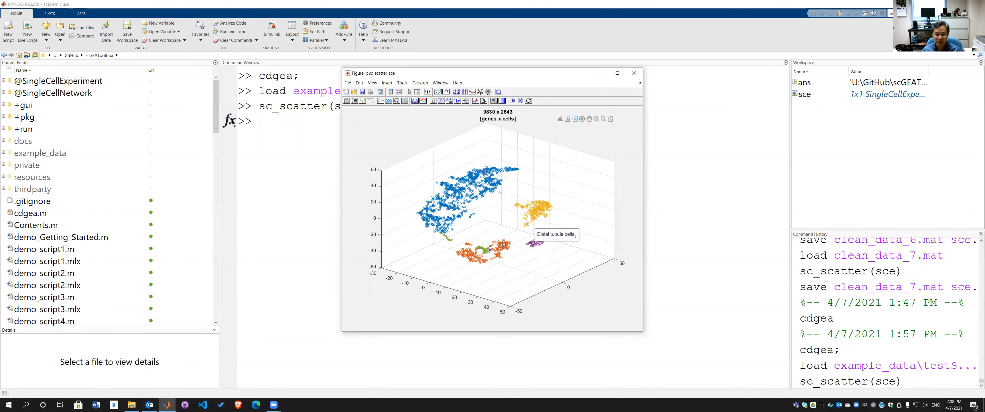
pyautogui.click(470, 257)
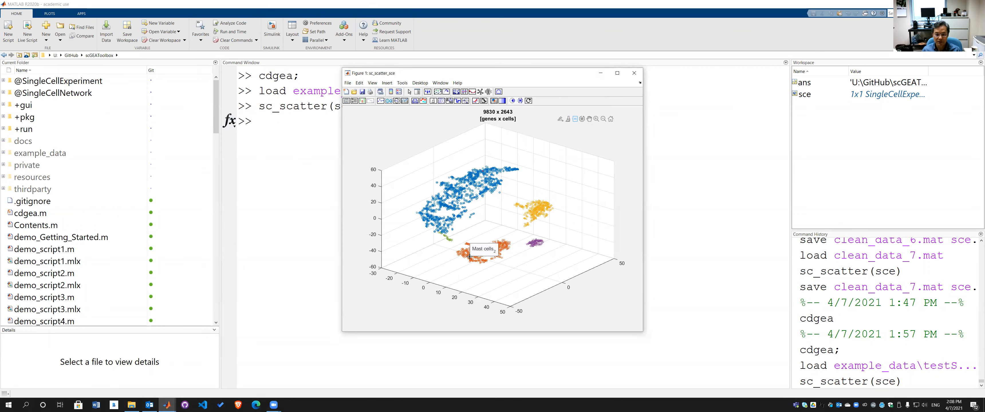
pyautogui.click(466, 180)
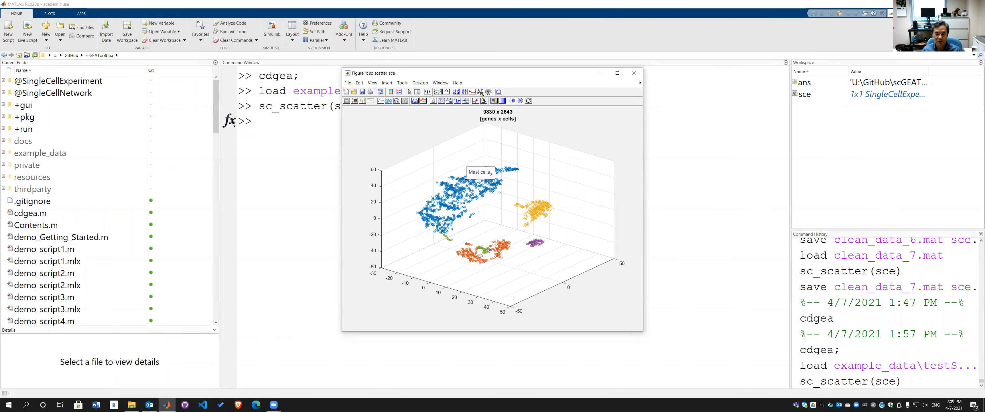
# Start an scGRN by gene selection and add Itpa, Itpk1, Itpkb, Itpkc, Mecr, Med1, Med10, Med11, Oxnad1, Oxr1, Rab1b, Rab20, Rab22a, S100z, S1pr1 and S1pr3.
pyautogui.click(481, 92)
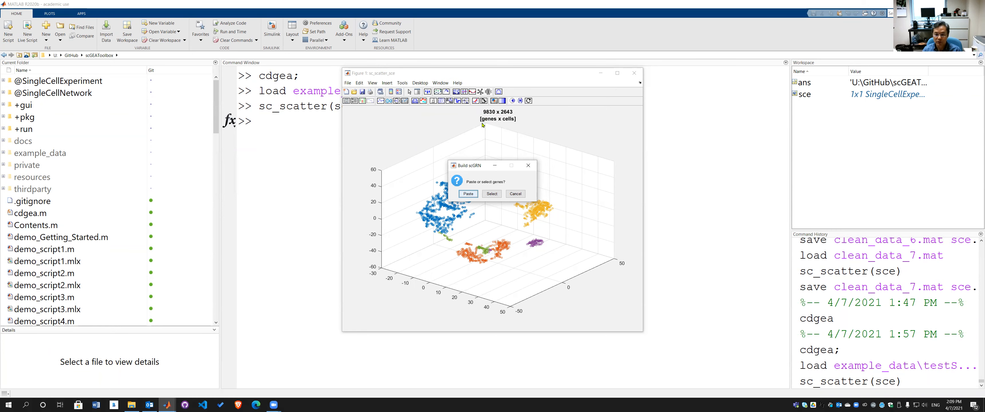
pyautogui.click(492, 195)
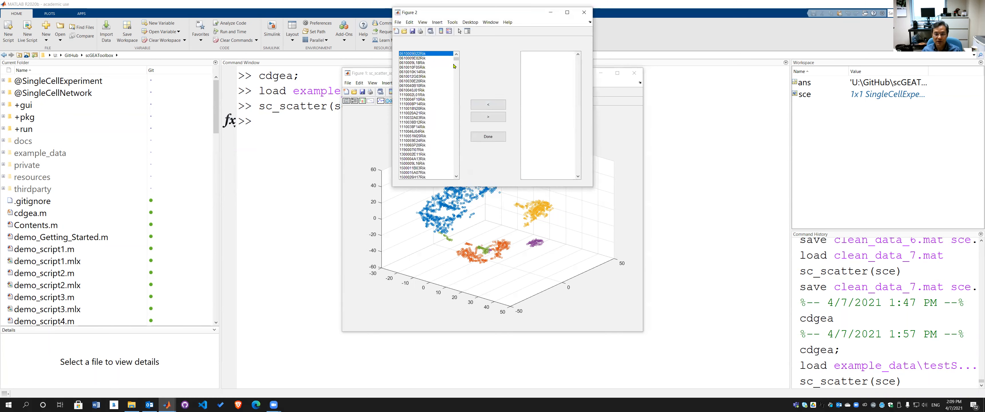
pyautogui.moveTo(454, 64); pyautogui.dragTo(453, 111)
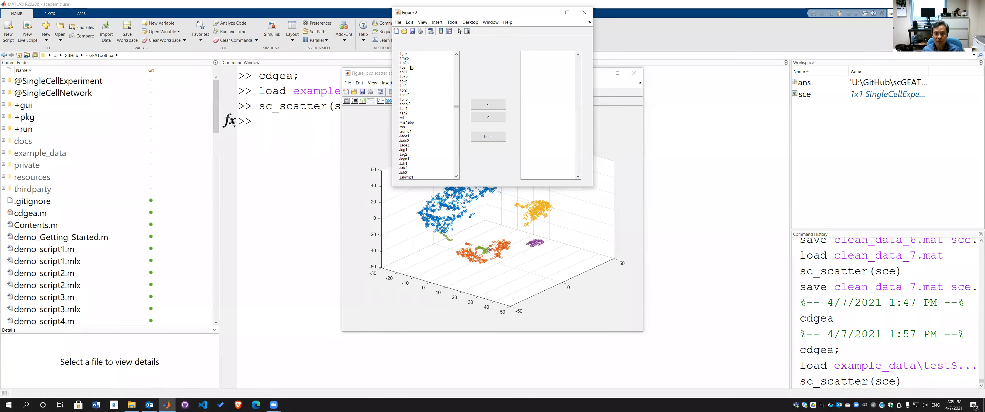
pyautogui.moveTo(411, 67); pyautogui.dragTo(414, 82)
pyautogui.moveTo(457, 107); pyautogui.dragTo(432, 151)
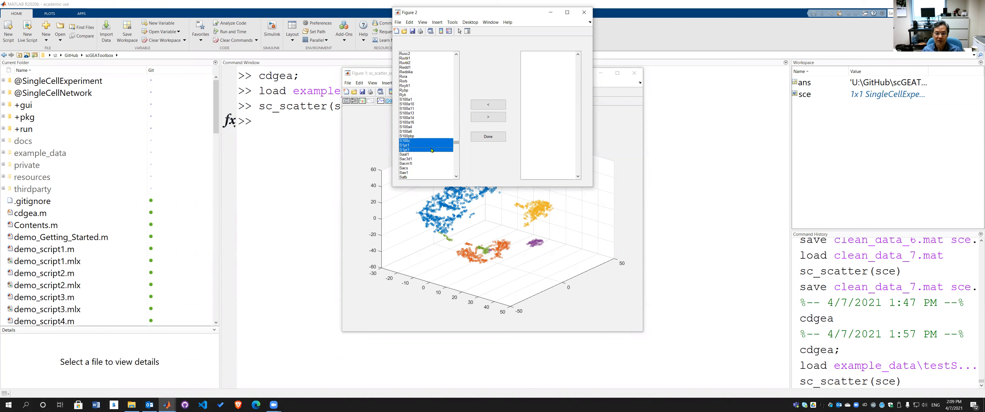
pyautogui.click(478, 119)
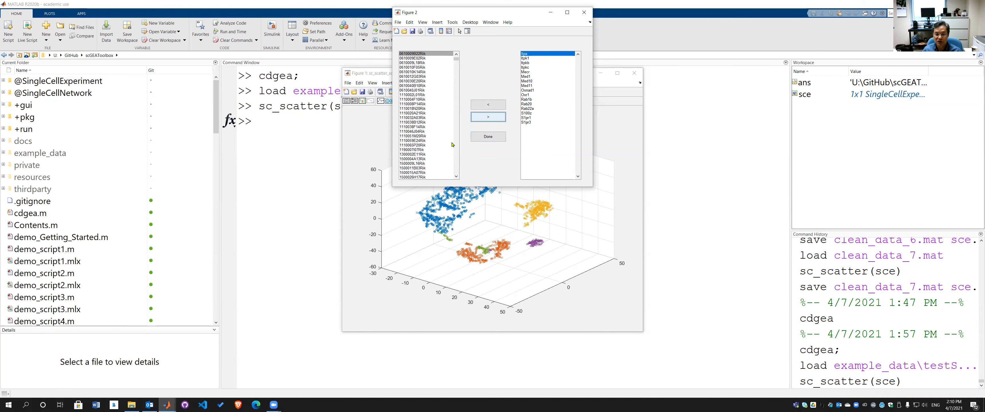
# Add Bcas2, Bcas3 and Bcat2 to the selected genes and build the scGRN network from the finished list.
pyautogui.scroll(-10, 457, 141)
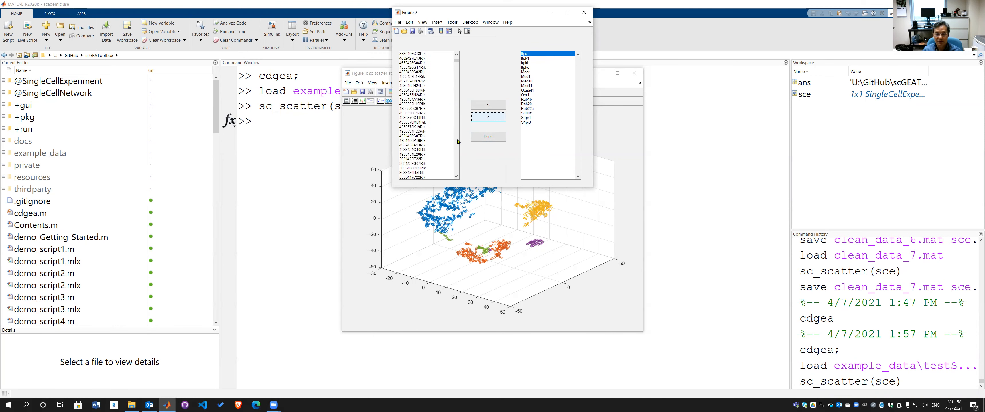
pyautogui.moveTo(457, 62); pyautogui.dragTo(457, 72)
pyautogui.click(413, 95)
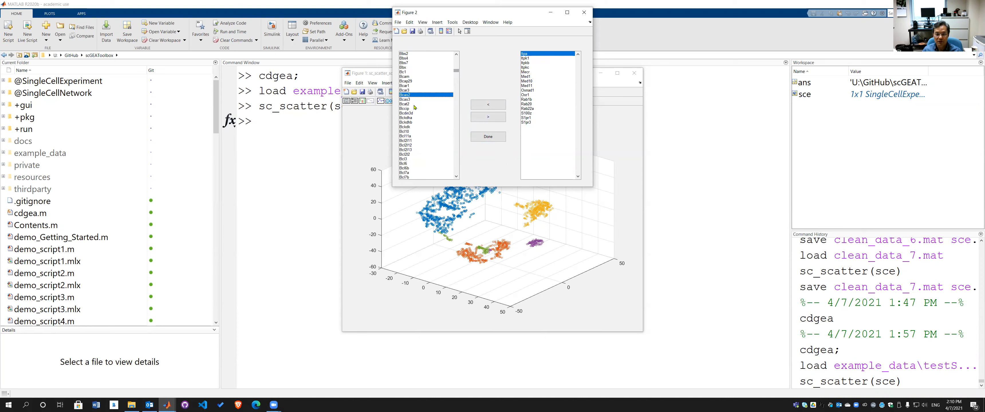
pyautogui.click(478, 117)
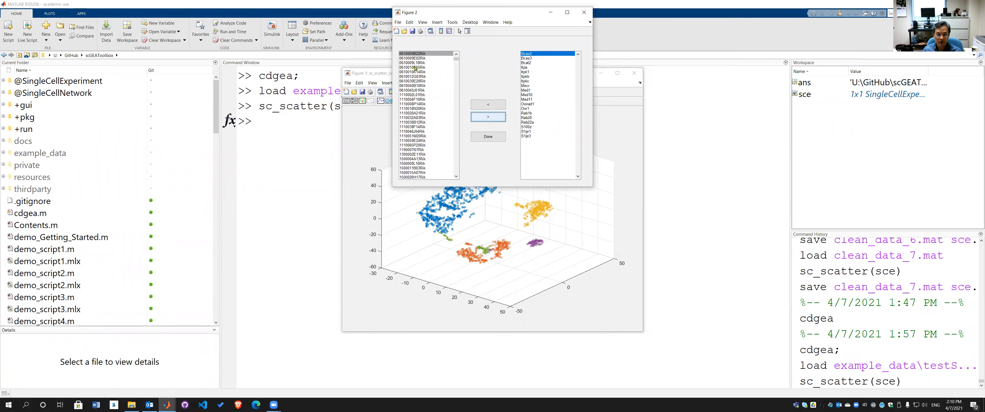
pyautogui.click(492, 137)
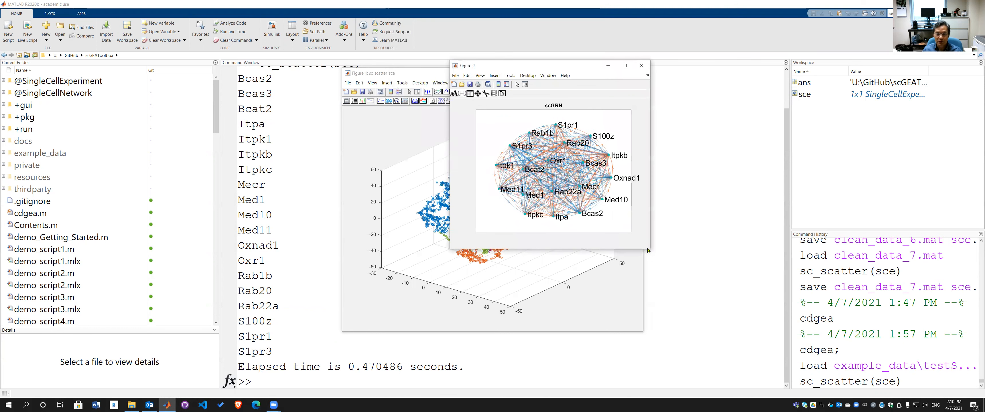
# Enlarge and reposition the scGRN network figure so its gene nodes and edges can be examined.
pyautogui.moveTo(649, 249); pyautogui.dragTo(709, 316)
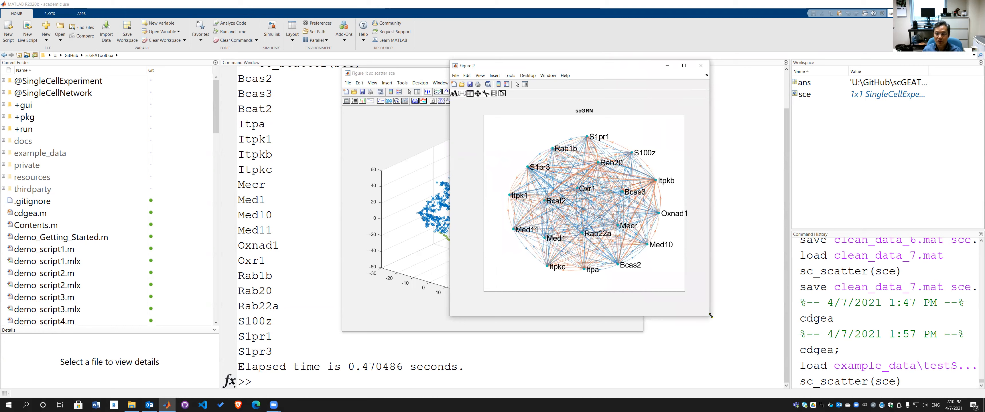
pyautogui.moveTo(711, 316); pyautogui.dragTo(729, 351)
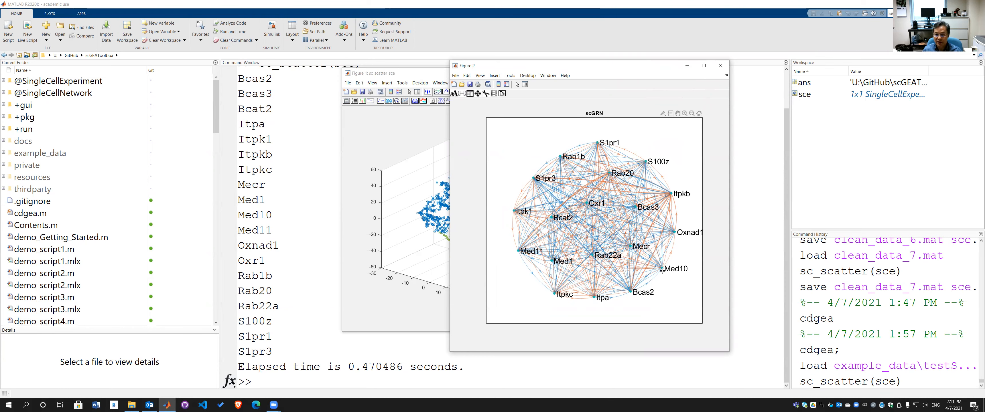
pyautogui.moveTo(631, 292)
pyautogui.moveTo(620, 62); pyautogui.dragTo(581, 52)
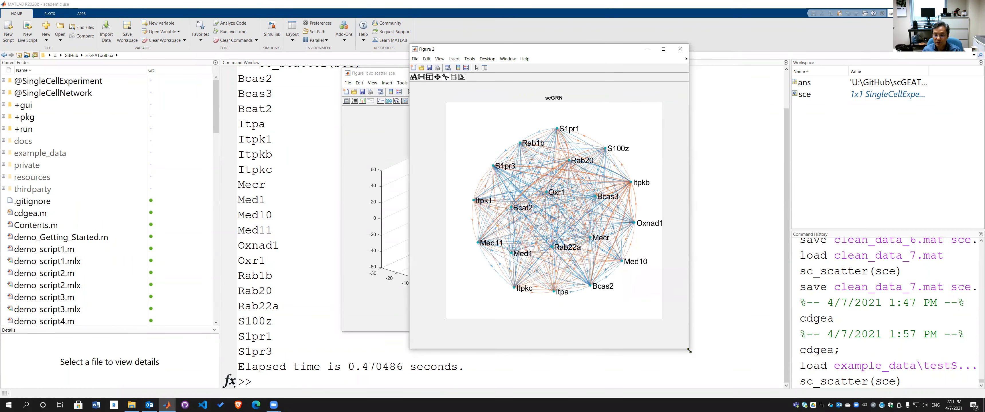
pyautogui.moveTo(689, 351); pyautogui.dragTo(743, 369)
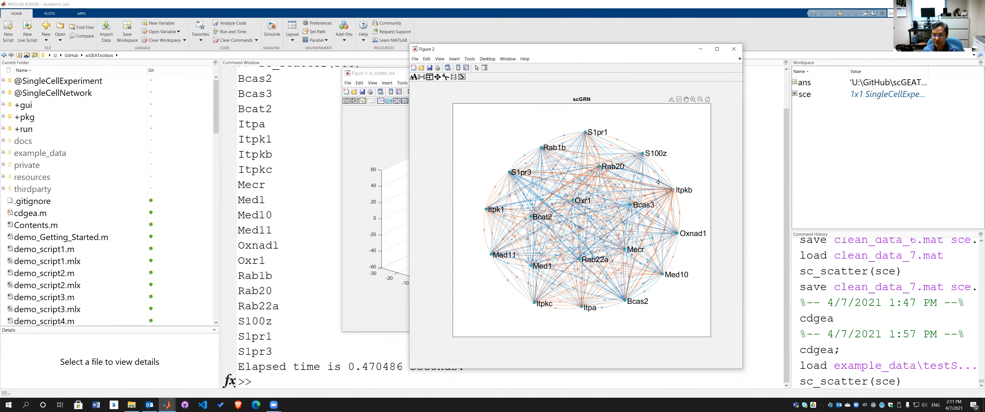
pyautogui.moveTo(656, 180)
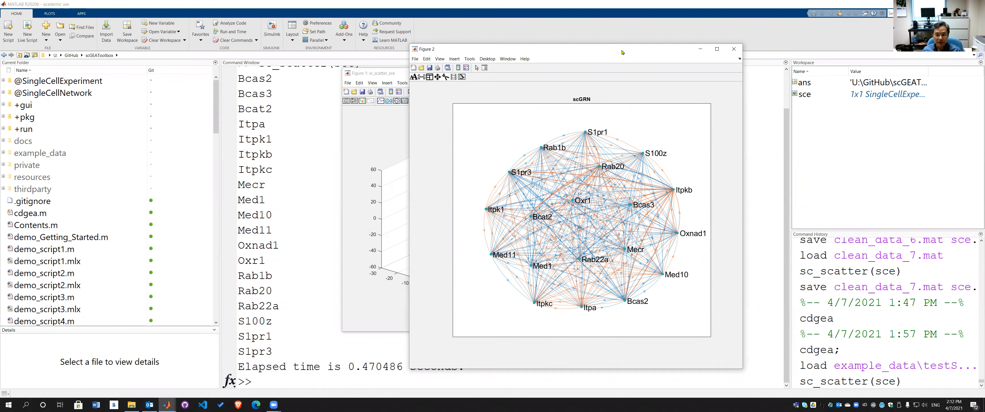
pyautogui.moveTo(612, 49); pyautogui.dragTo(590, 38)
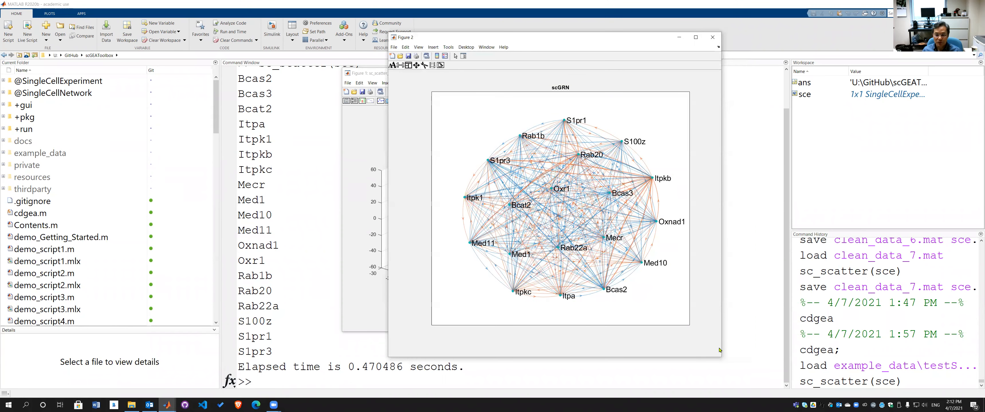
pyautogui.moveTo(747, 378); pyautogui.dragTo(746, 378)
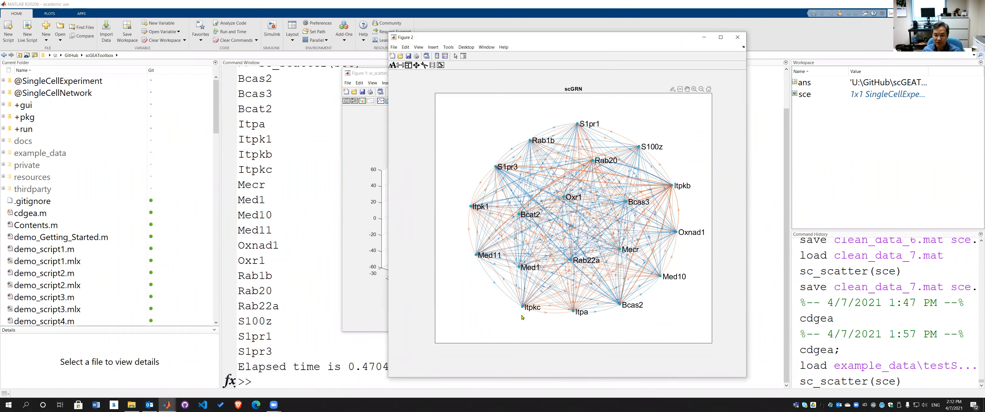
pyautogui.moveTo(527, 310)
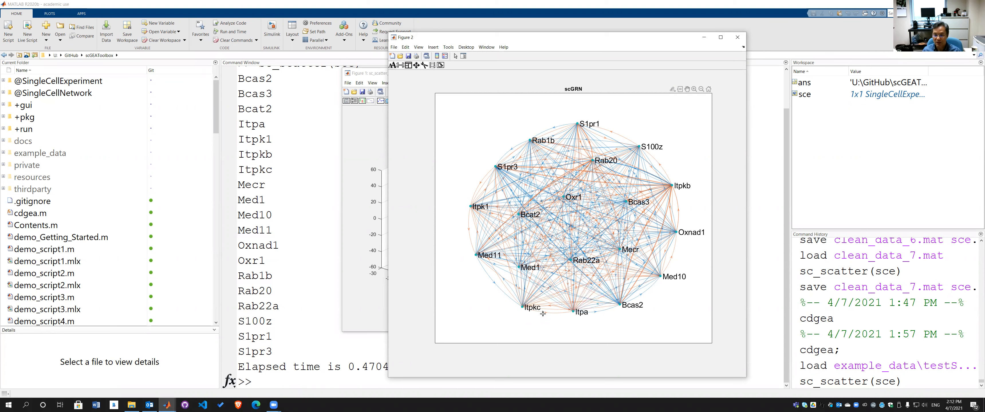
# Filter the network's weak edges by applying a cutoff of 0.85.
pyautogui.click(426, 67)
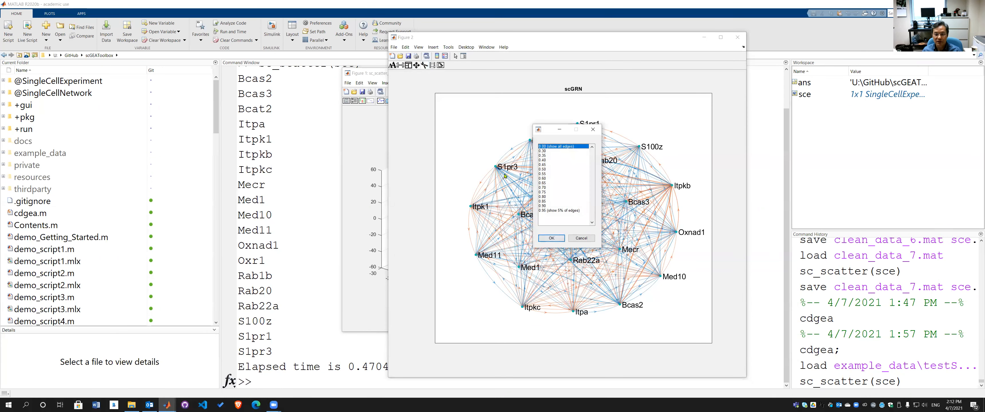
pyautogui.click(552, 211)
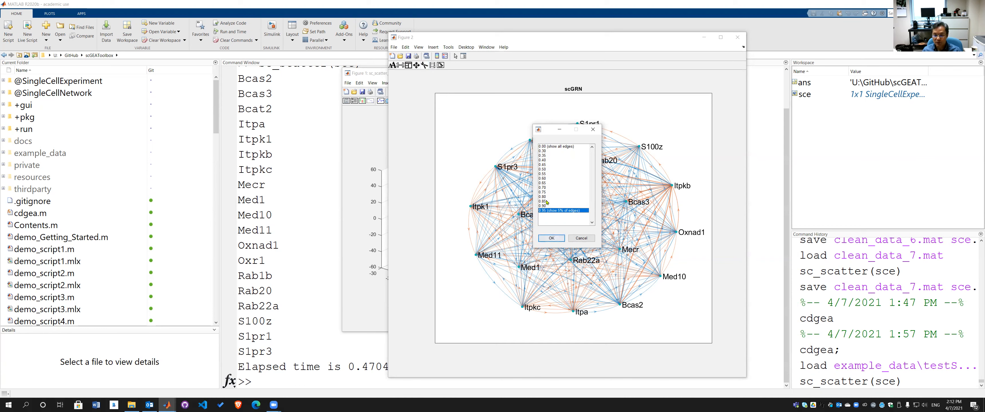
pyautogui.click(547, 201)
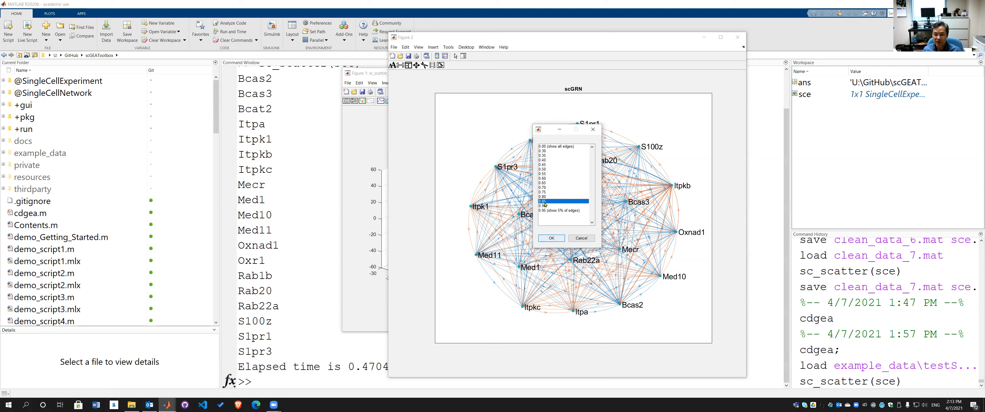
pyautogui.click(552, 239)
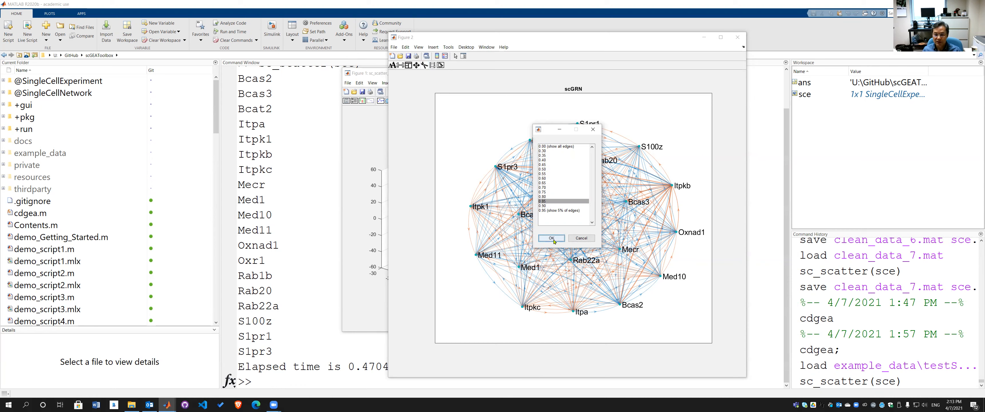
pyautogui.click(553, 239)
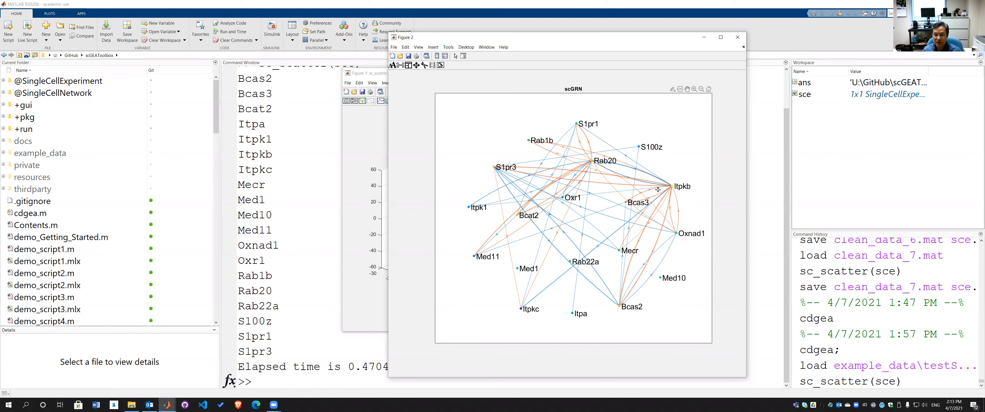
# Examine the Itpkb and Bcas2 nodes and move the network figure aside to uncover the cell scatter plot.
pyautogui.moveTo(677, 189)
pyautogui.moveTo(630, 311)
pyautogui.moveTo(566, 37); pyautogui.dragTo(659, 40)
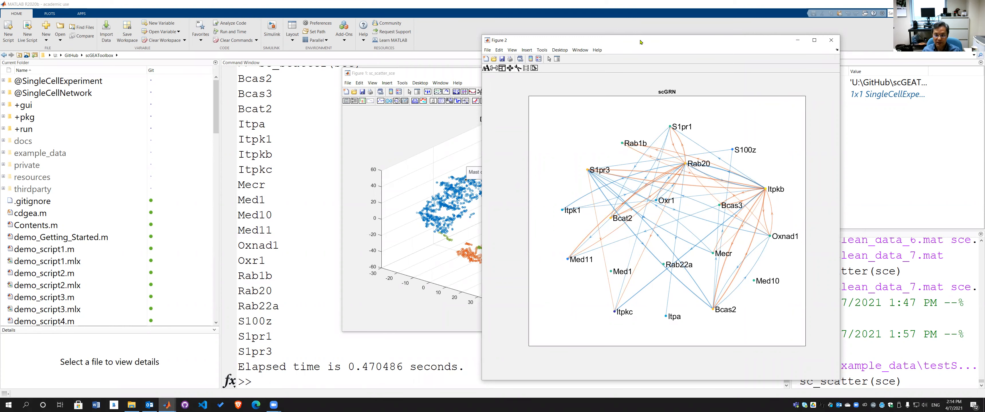
# Thicken the scGRN network's edge lines in two increments and adjust the font size of its gene labels.
pyautogui.moveTo(666, 40); pyautogui.dragTo(757, 48)
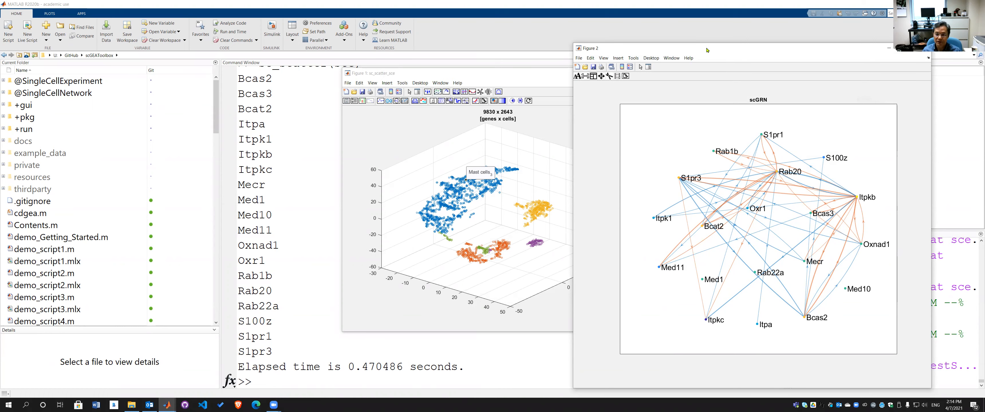
pyautogui.moveTo(707, 50); pyautogui.dragTo(611, 37)
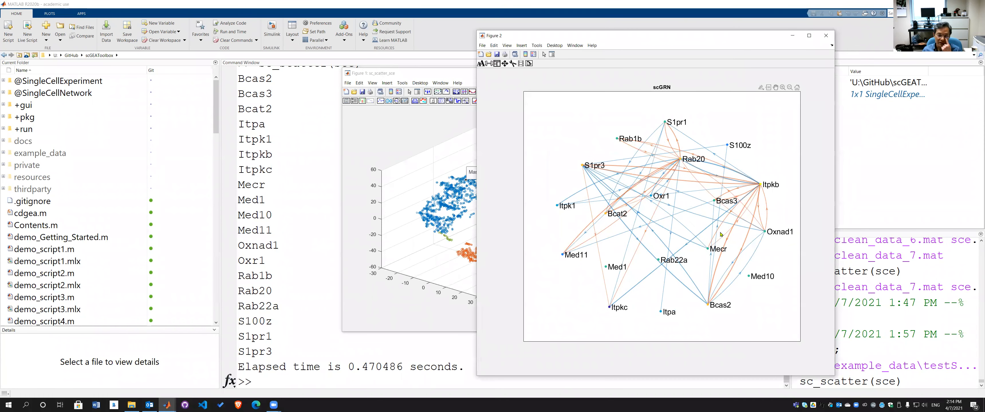
pyautogui.click(488, 64)
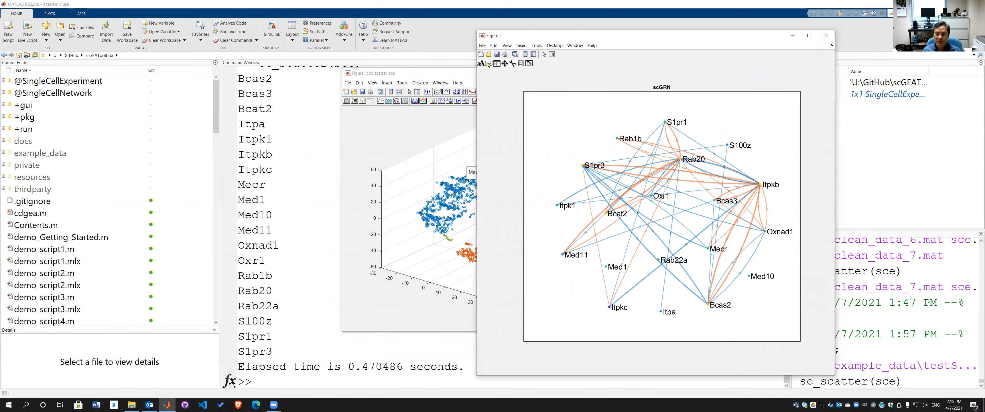
pyautogui.click(488, 65)
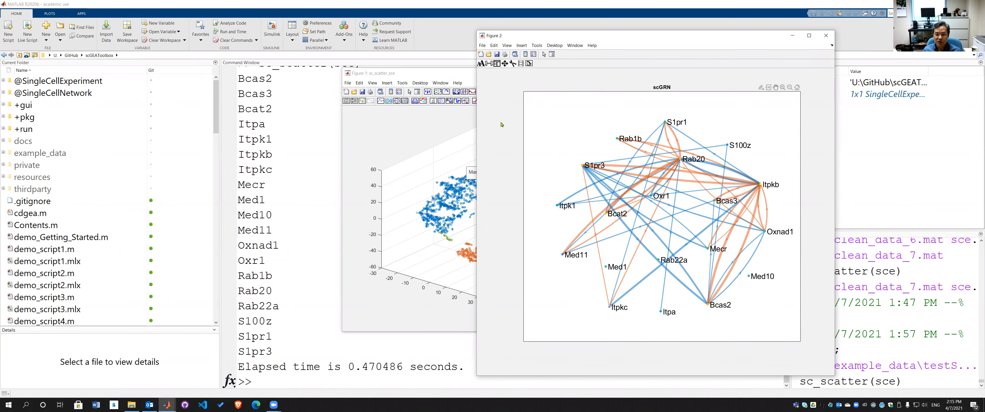
pyautogui.click(480, 65)
pyautogui.click(480, 65)
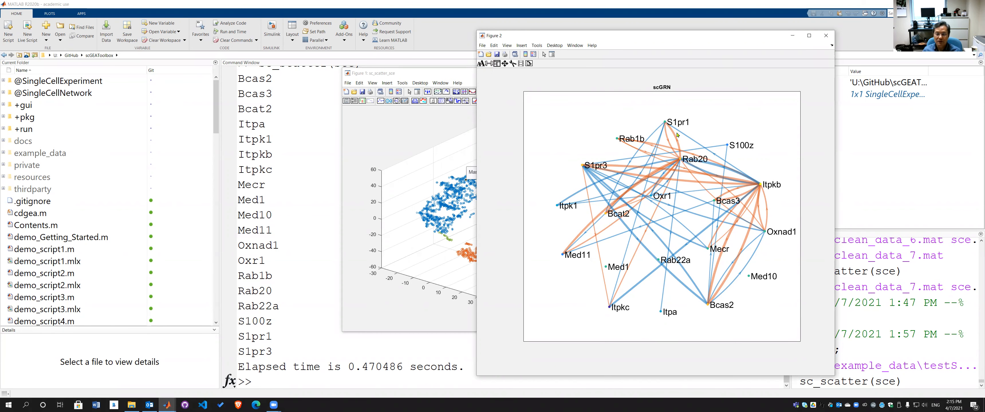
# Switch the scGRN network from directed to undirected and filter its edges with a cutoff of 0.85.
pyautogui.moveTo(718, 43); pyautogui.dragTo(667, 48)
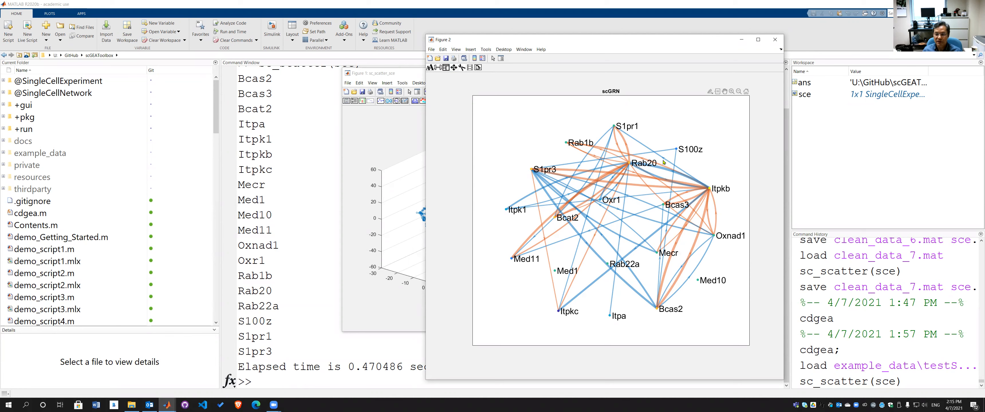
pyautogui.moveTo(712, 187)
pyautogui.moveTo(618, 129)
pyautogui.click(453, 68)
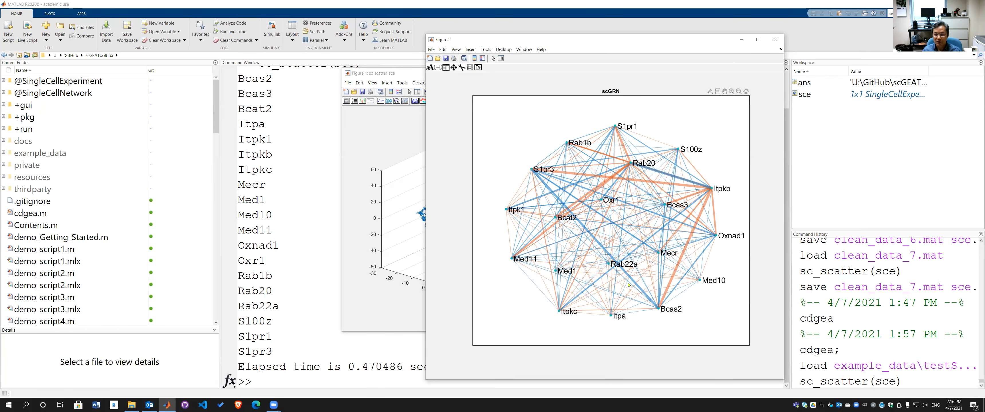
pyautogui.click(462, 68)
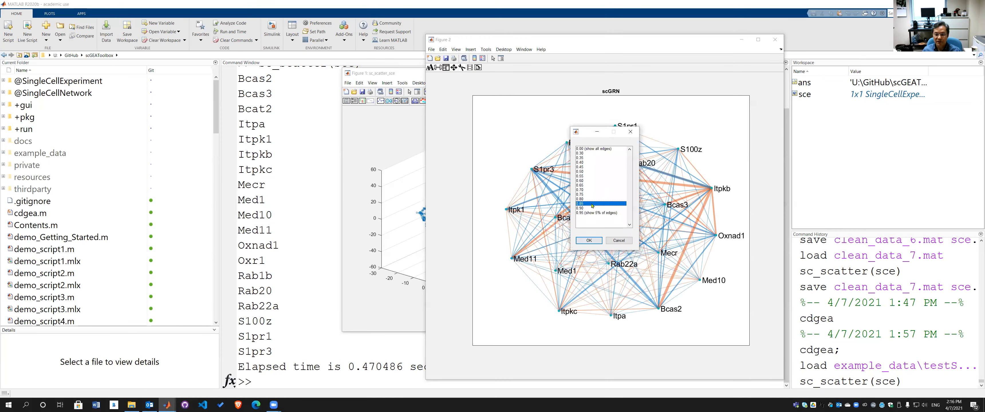
pyautogui.click(597, 240)
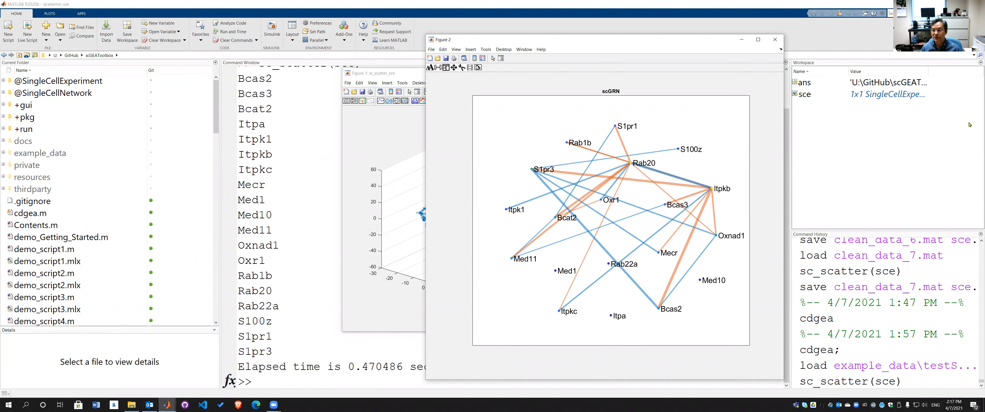
# Cycle the network through the layered, subspace, force and circular layouts, ending on the force-directed layout.
pyautogui.moveTo(689, 43); pyautogui.dragTo(676, 35)
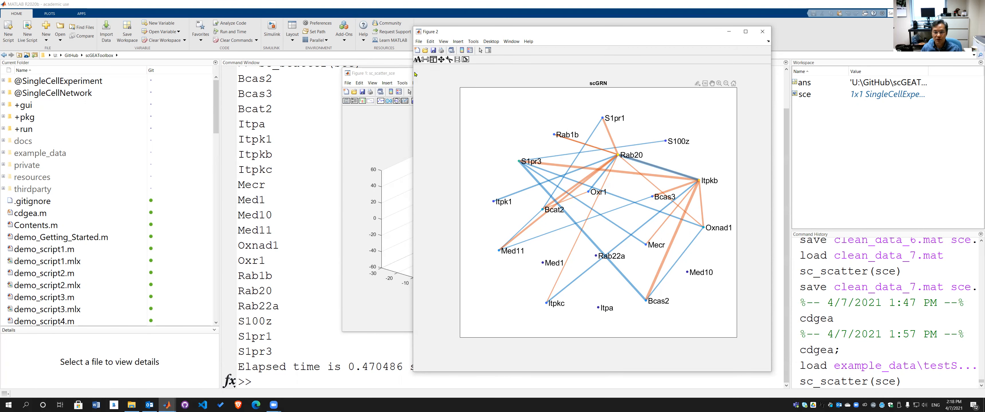
pyautogui.click(434, 60)
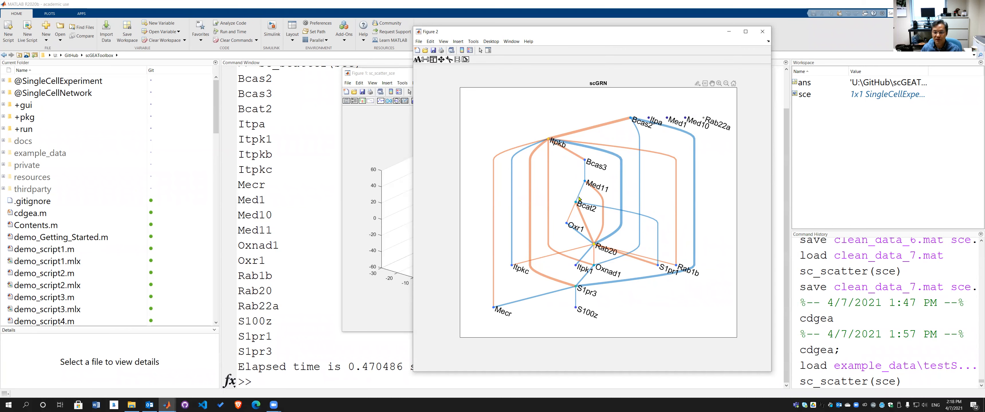
pyautogui.click(434, 60)
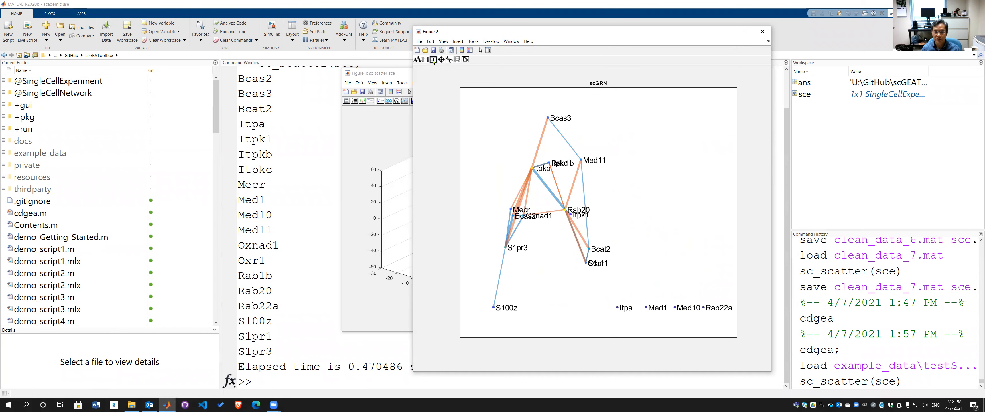
pyautogui.click(433, 60)
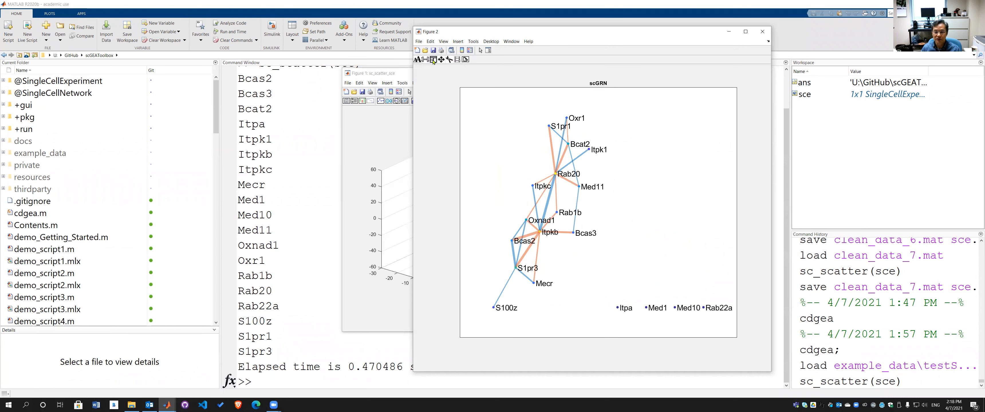
pyautogui.click(433, 60)
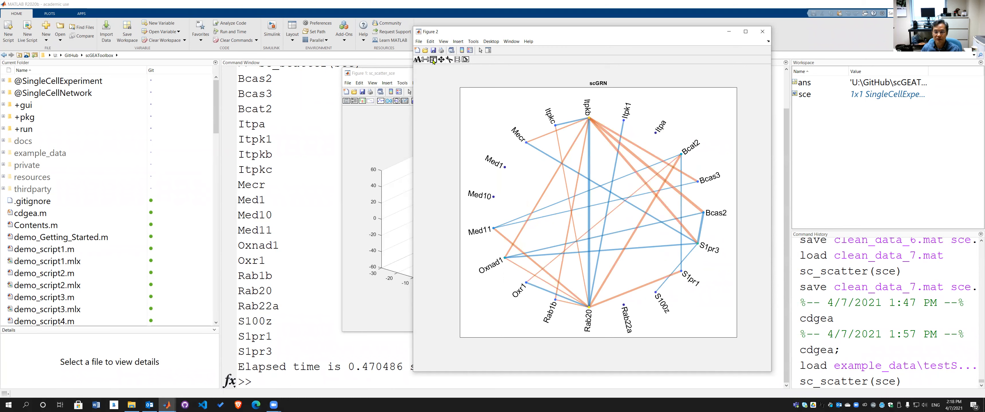
pyautogui.click(433, 60)
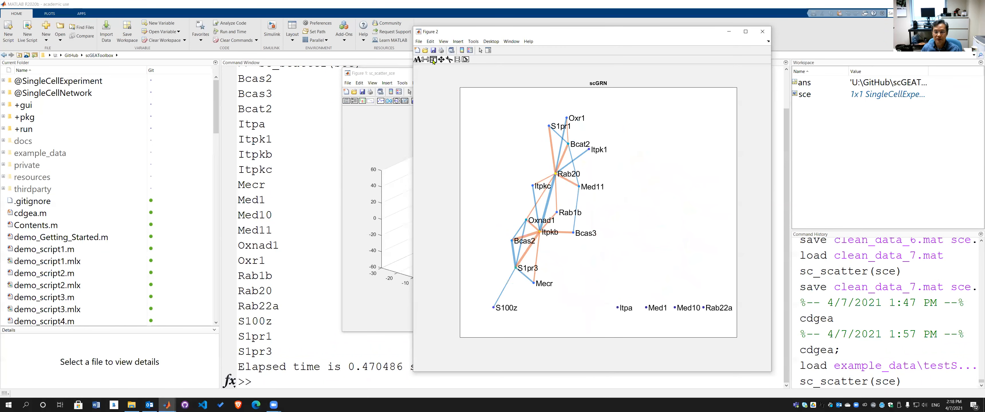
pyautogui.click(434, 60)
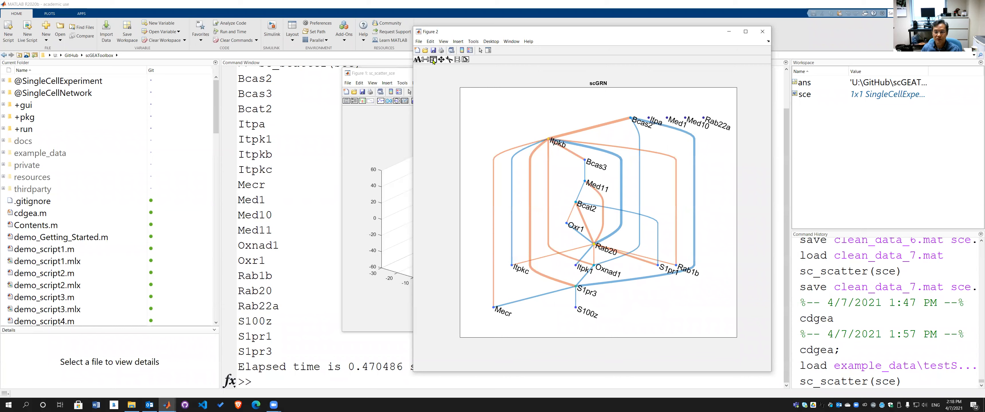
pyautogui.click(433, 60)
pyautogui.click(433, 60)
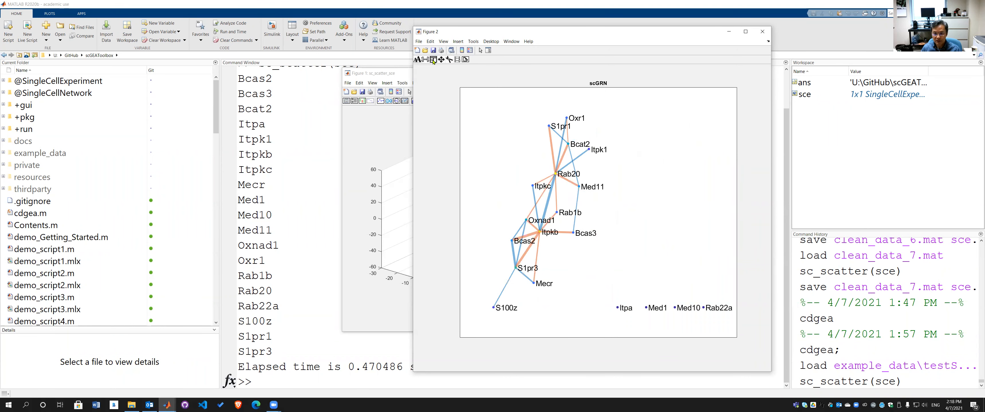
pyautogui.click(434, 60)
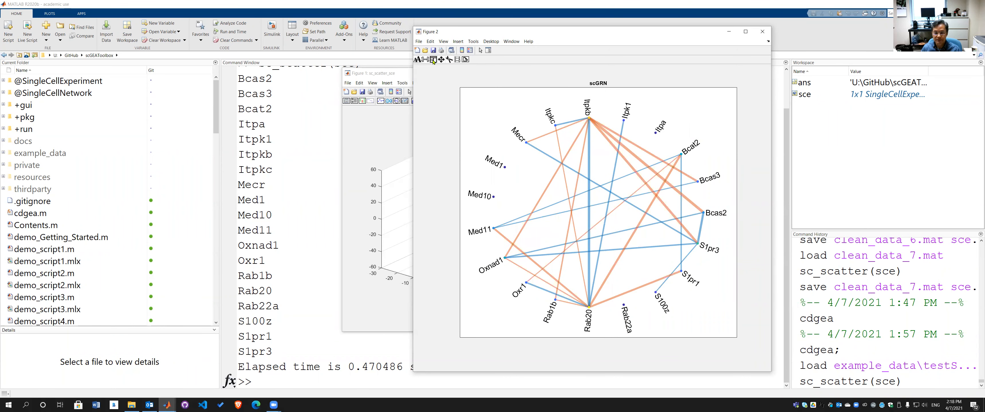
pyautogui.click(433, 60)
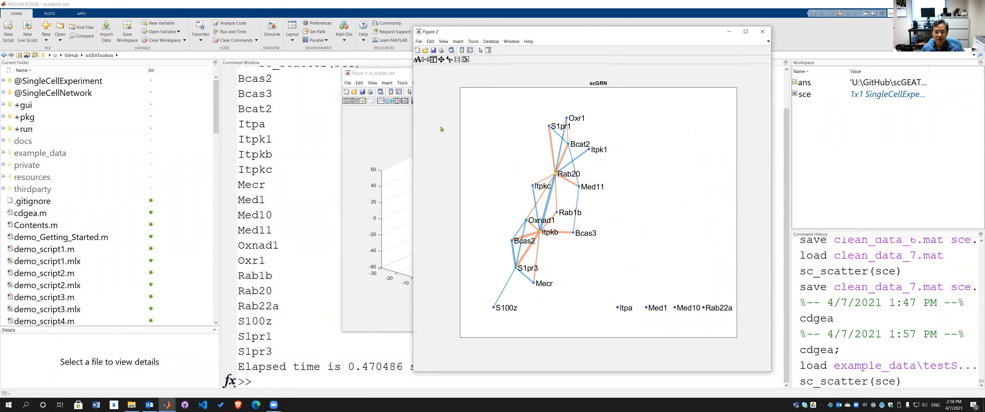
# Run the edge pruning animation over increasing cutoffs and close the scGRN network figure.
pyautogui.click(458, 60)
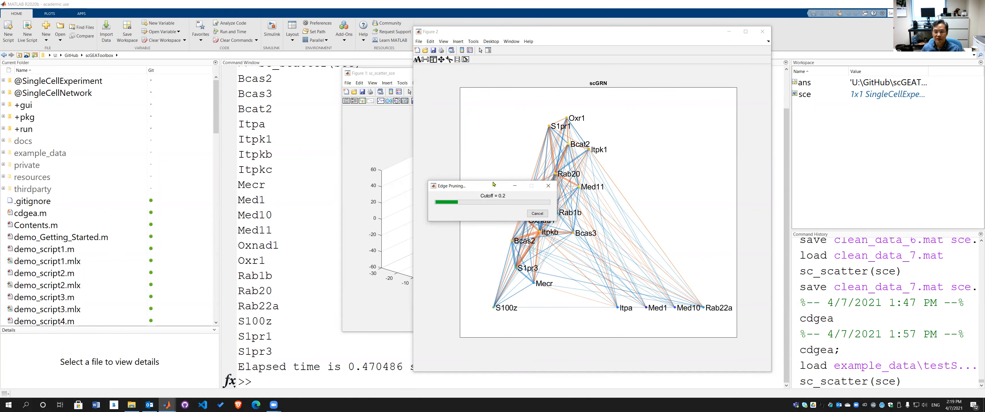
pyautogui.moveTo(494, 184); pyautogui.dragTo(594, 35)
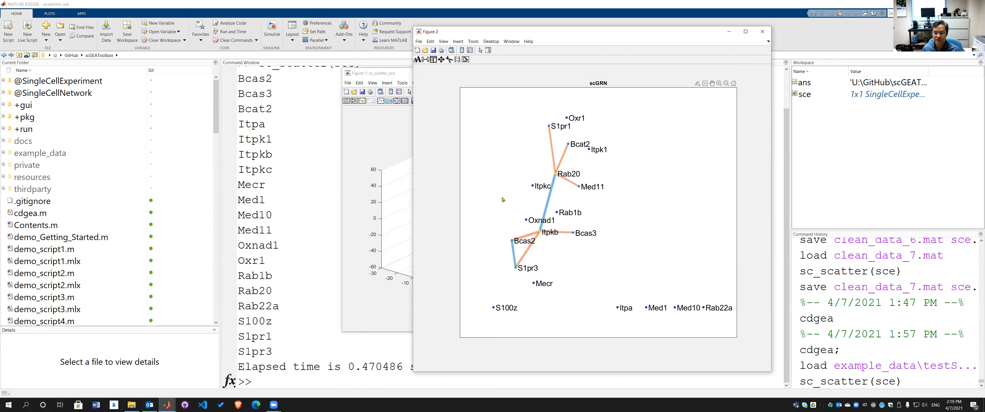
pyautogui.click(765, 36)
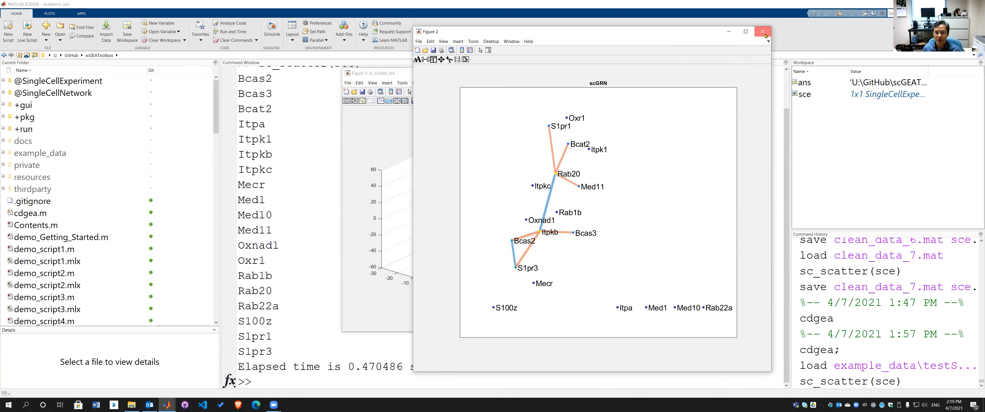
# Label a cell in the yellow cluster and extract the Pyramidal cells group by class into its own scatter plot.
pyautogui.moveTo(552, 81); pyautogui.dragTo(592, 84)
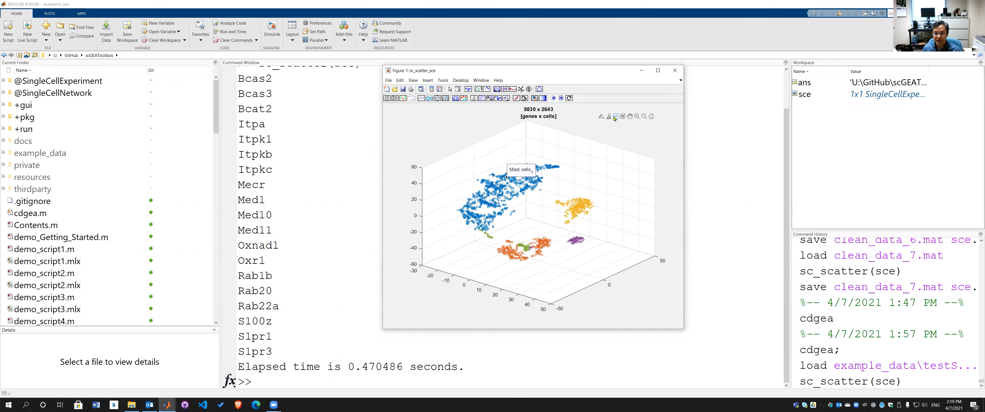
pyautogui.moveTo(581, 207)
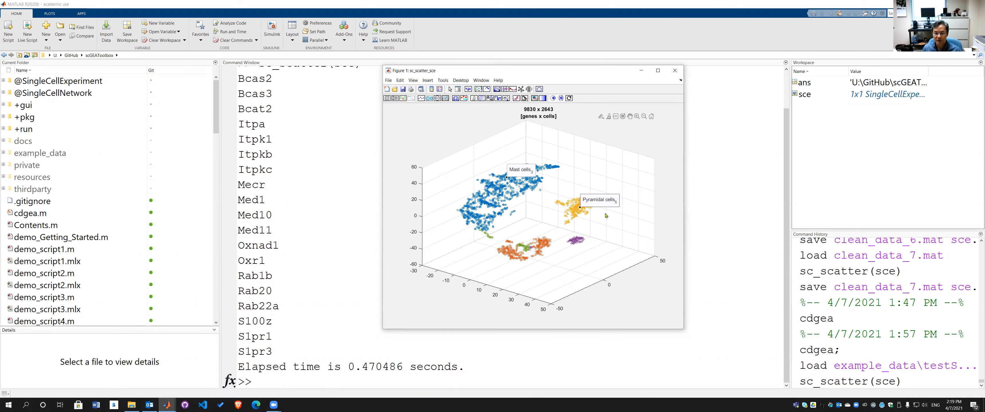
pyautogui.click(403, 99)
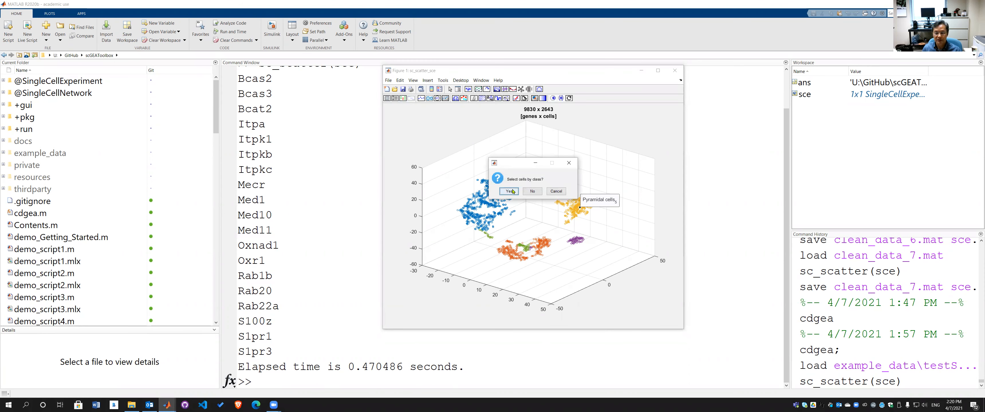
pyautogui.click(513, 193)
pyautogui.click(521, 163)
pyautogui.click(517, 270)
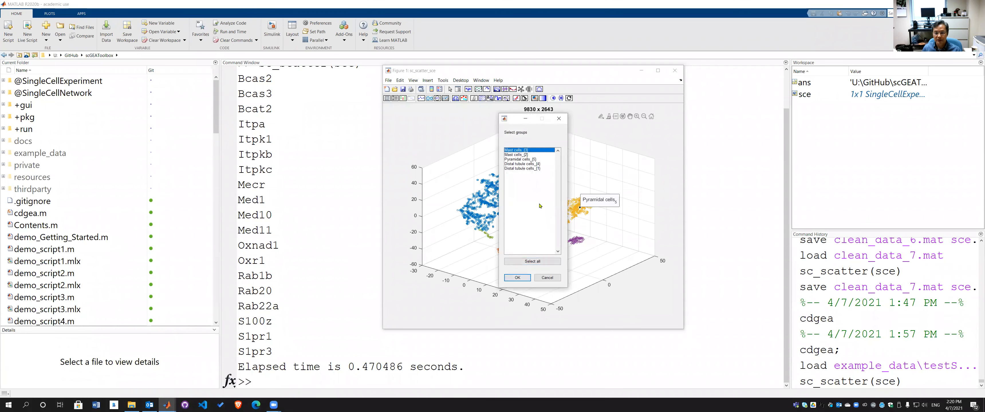
pyautogui.click(531, 159)
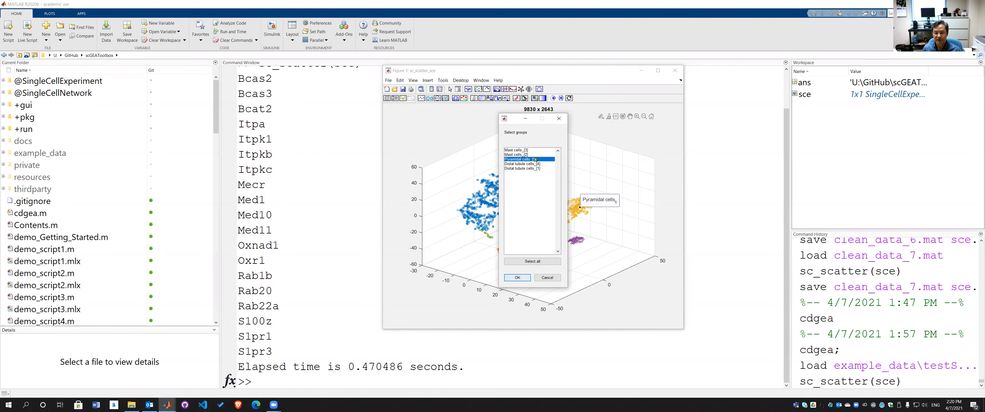
pyautogui.click(517, 277)
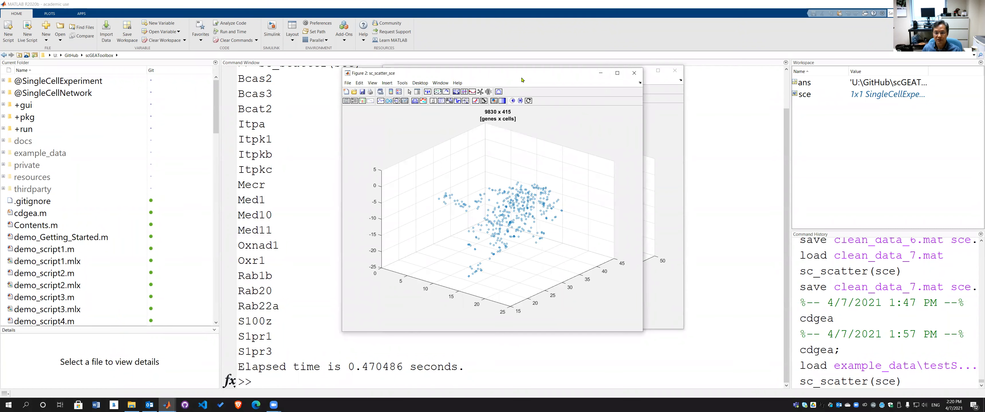
# Shrink the pyramidal cell scatter figure and place it over the upper right of the original scatter plot.
pyautogui.moveTo(544, 69); pyautogui.dragTo(545, 101)
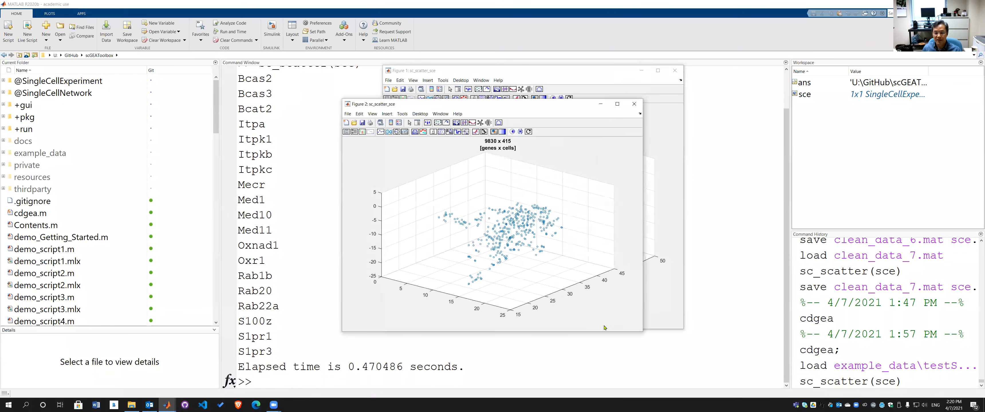
pyautogui.moveTo(642, 331); pyautogui.dragTo(543, 271)
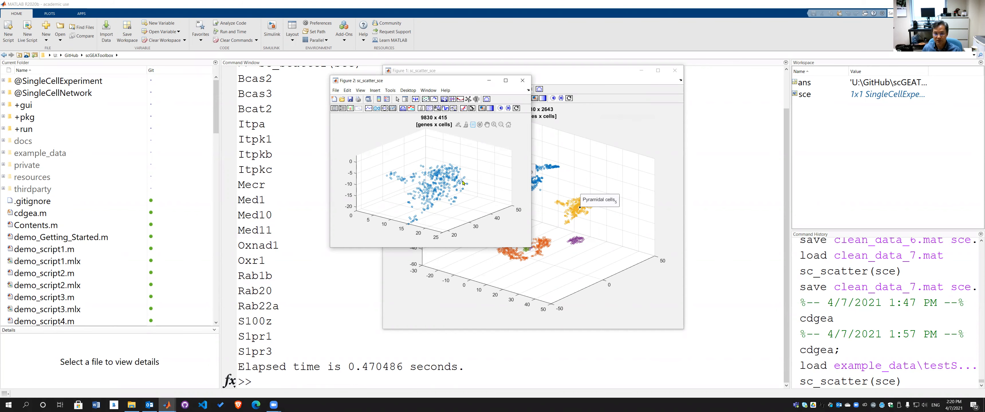
pyautogui.moveTo(458, 81); pyautogui.dragTo(593, 67)
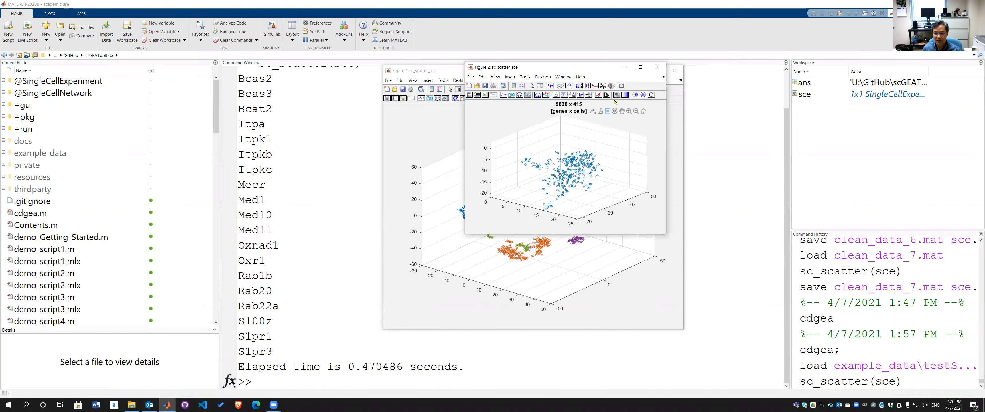
# Build the scGRN for the pyramidal cells from a selected block of Rik genes ending at 1500015A07Rik.
pyautogui.click(603, 87)
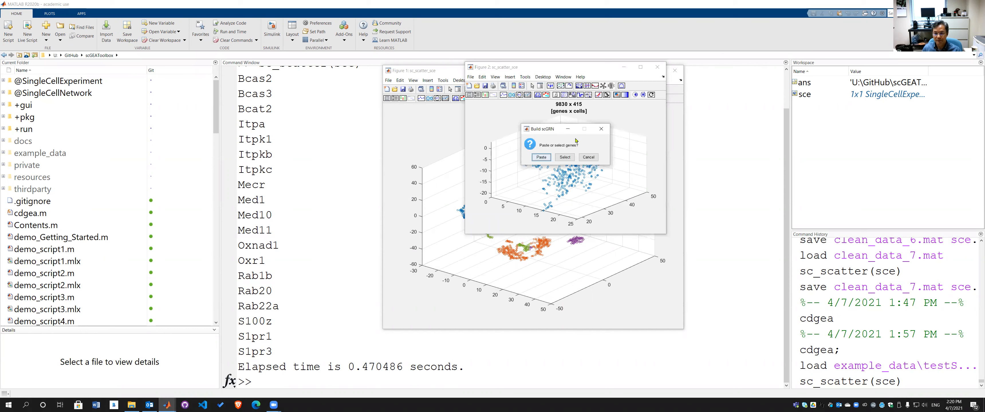
pyautogui.click(565, 158)
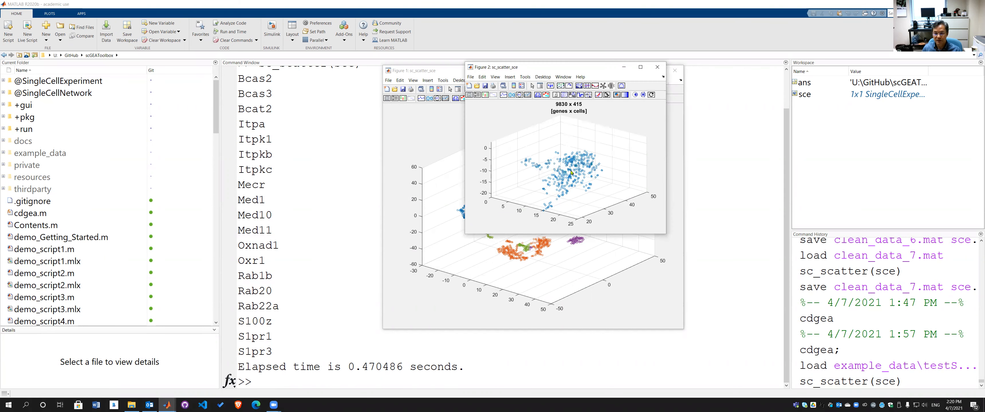
pyautogui.moveTo(417, 86); pyautogui.dragTo(462, 146)
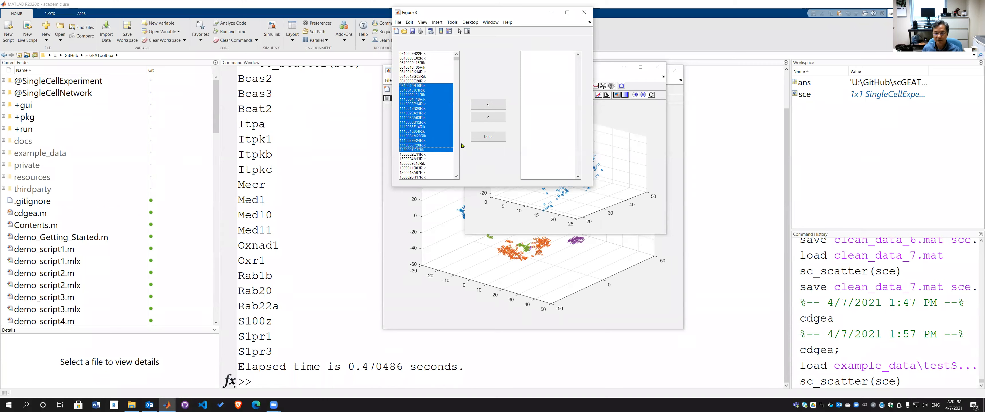
pyautogui.moveTo(434, 173); pyautogui.dragTo(421, 72)
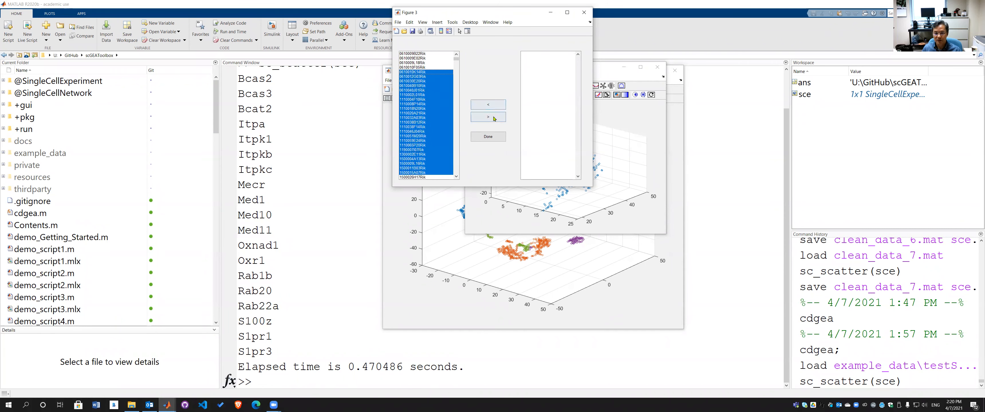
pyautogui.click(488, 117)
pyautogui.click(491, 140)
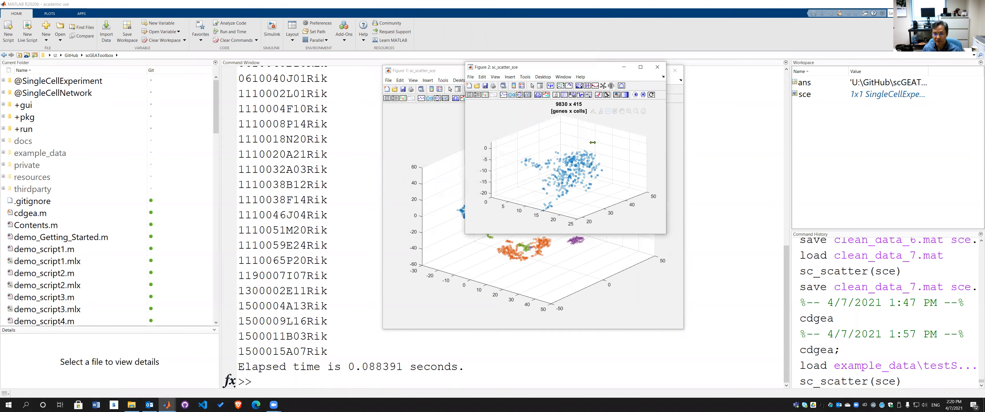
# Bring the new scGRN figure into view, and close it together with the pyramidal cell scatter plot.
pyautogui.click(571, 196)
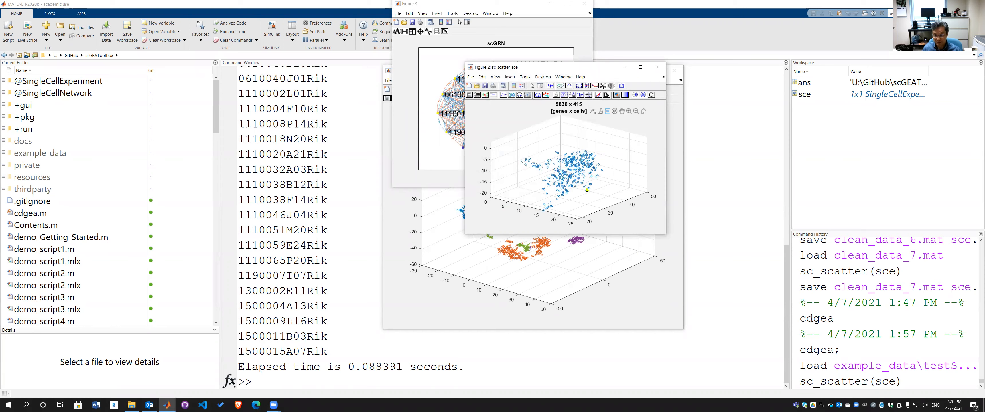
pyautogui.click(433, 176)
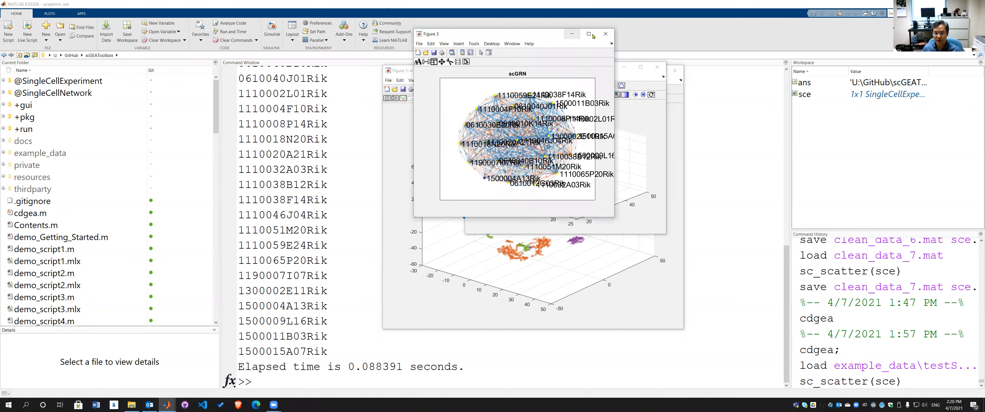
pyautogui.click(605, 34)
pyautogui.click(662, 69)
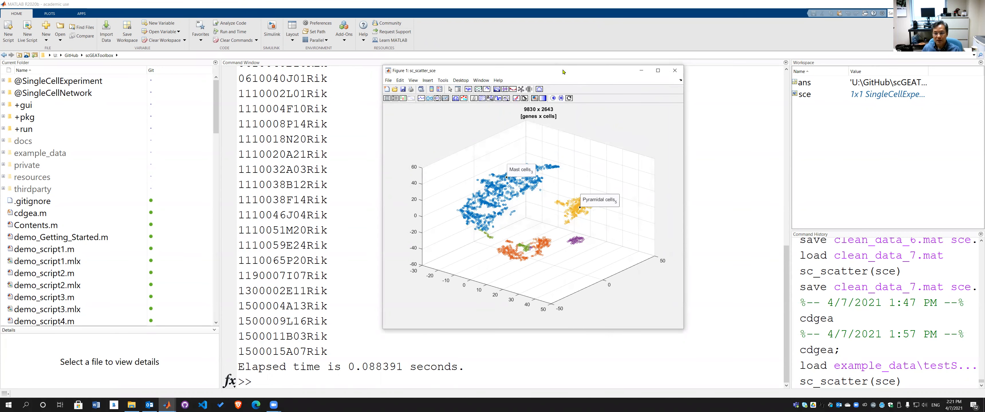
# Start a two-group scGRN comparison by Cell Type between the first Mast cells group and the Pyramidal cells group.
pyautogui.moveTo(562, 72); pyautogui.dragTo(585, 81)
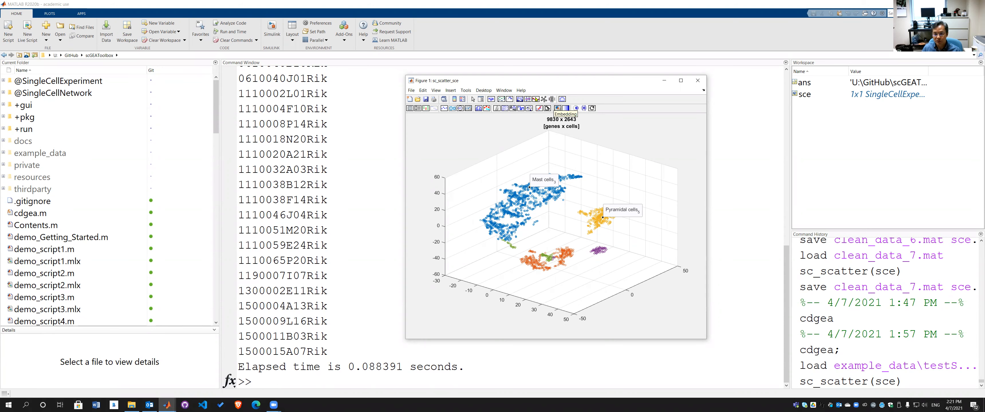
pyautogui.click(552, 100)
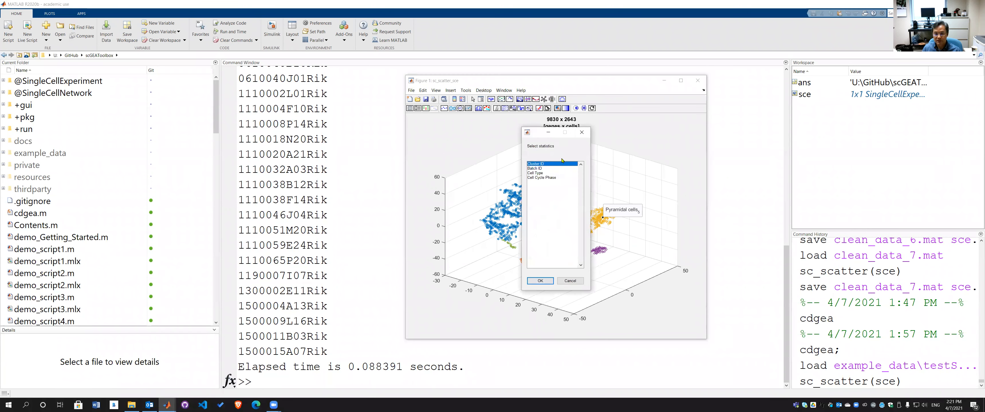
pyautogui.click(543, 174)
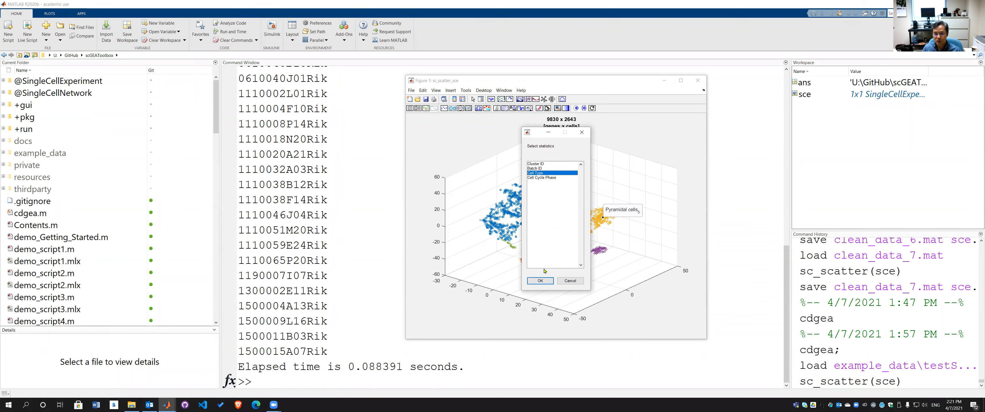
pyautogui.click(548, 281)
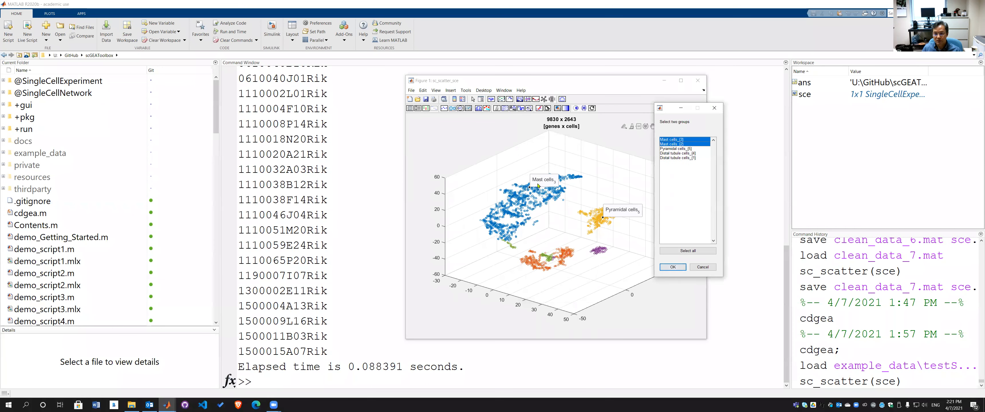
pyautogui.click(685, 140)
pyautogui.keyDown('ctrl'); pyautogui.click(689, 149); pyautogui.keyUp('ctrl')
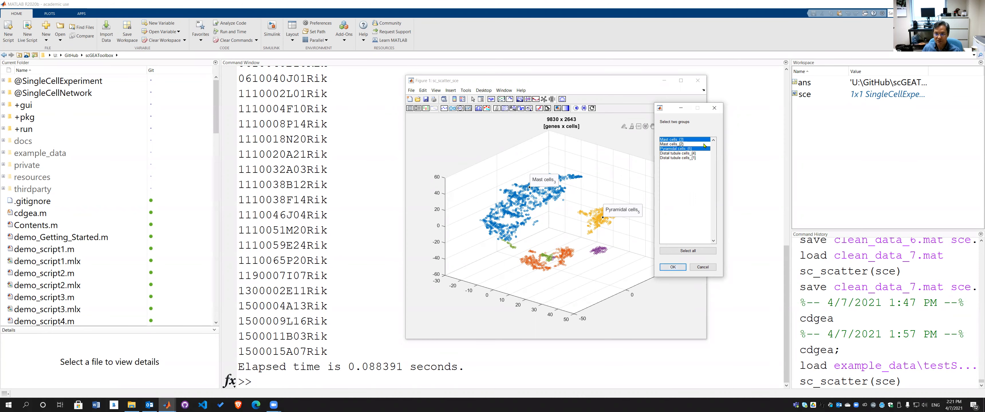
pyautogui.click(673, 268)
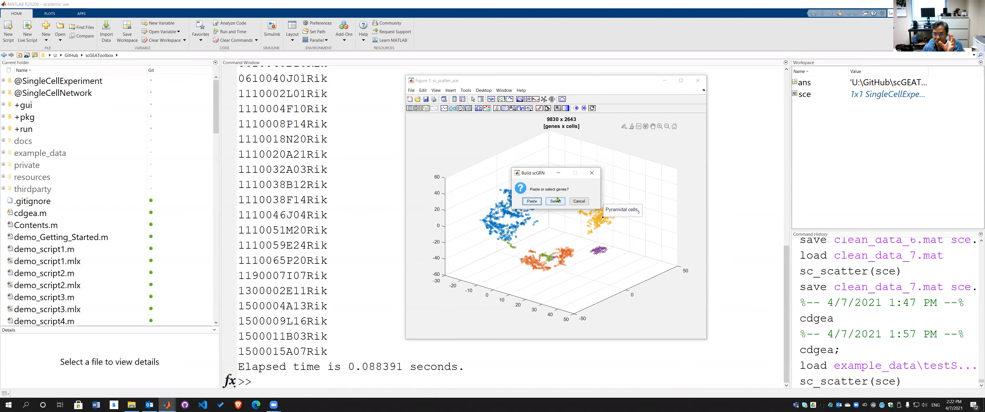
# Use the offered paste list of genes, from Ptp4a3 to Mrpl11, to build the two comparison networks.
pyautogui.click(532, 201)
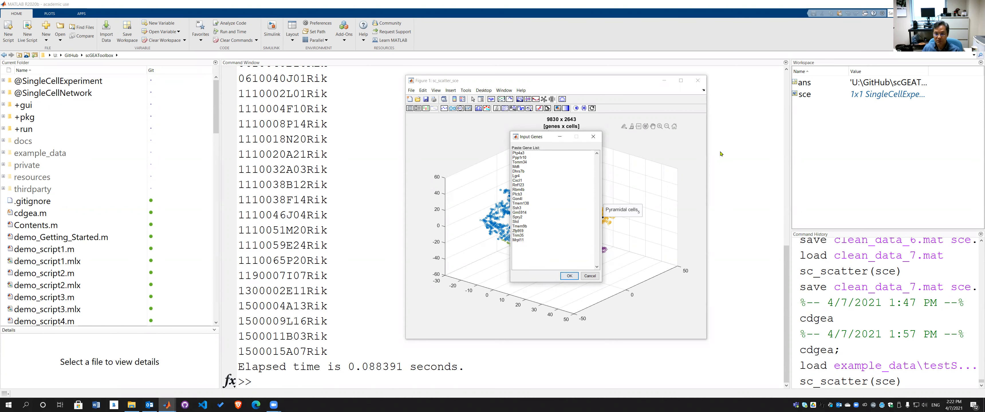
pyautogui.moveTo(721, 154); pyautogui.dragTo(723, 146)
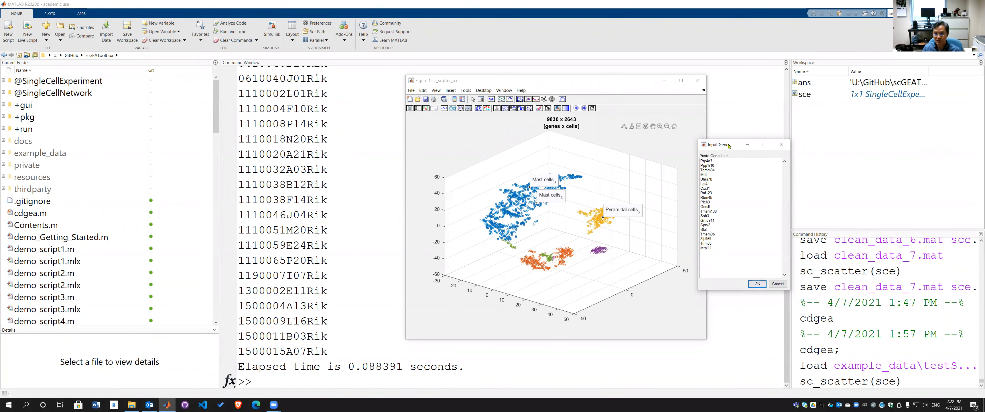
pyautogui.moveTo(719, 146); pyautogui.dragTo(563, 120)
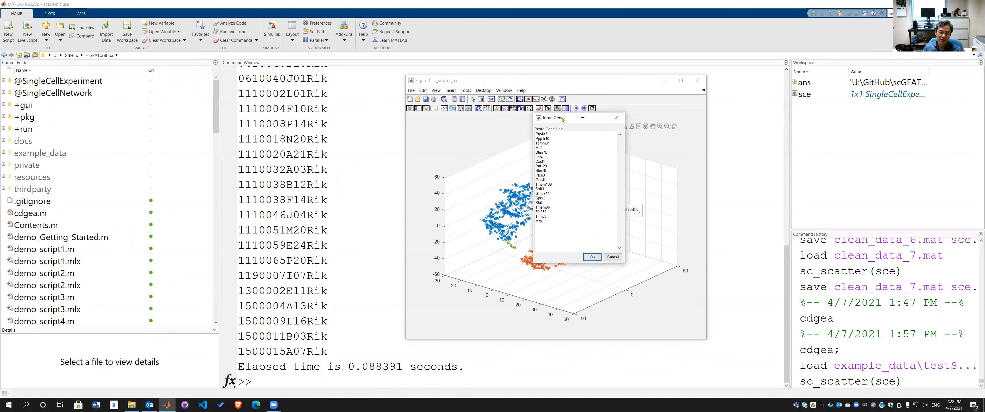
pyautogui.click(592, 258)
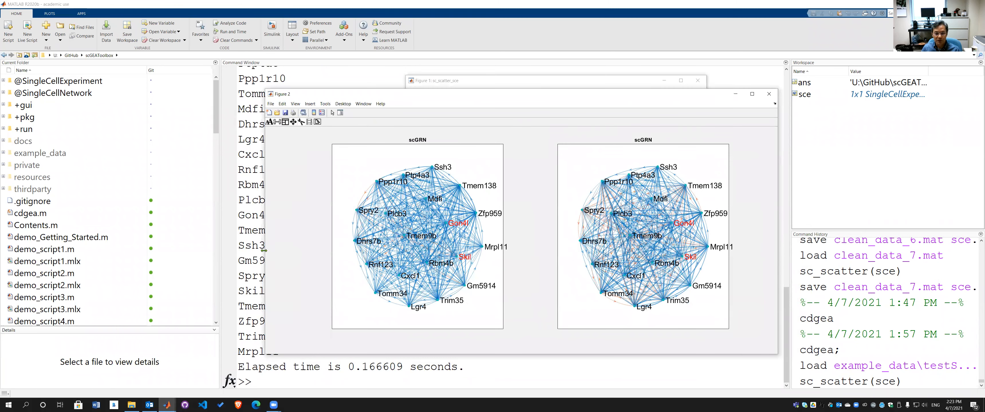
# Widen the two-network figure and apply an edge cutoff to both scGRN plots to compare individual genes.
pyautogui.moveTo(263, 251); pyautogui.dragTo(195, 251)
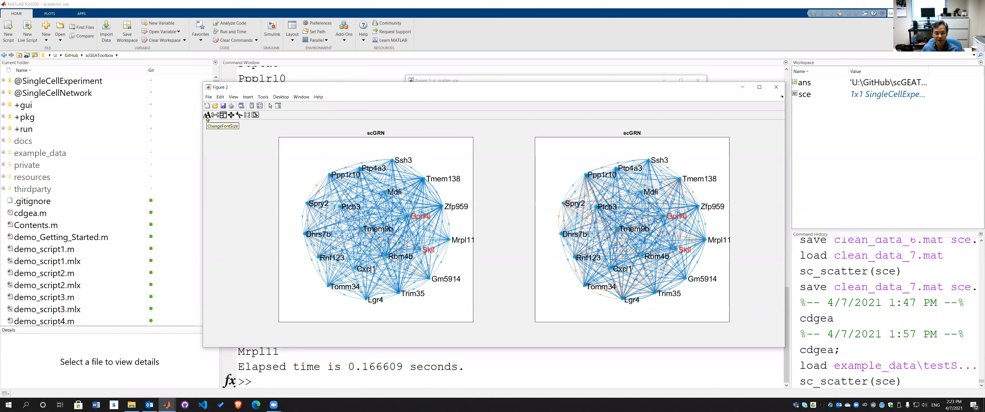
pyautogui.click(239, 116)
pyautogui.click(478, 225)
pyautogui.click(478, 261)
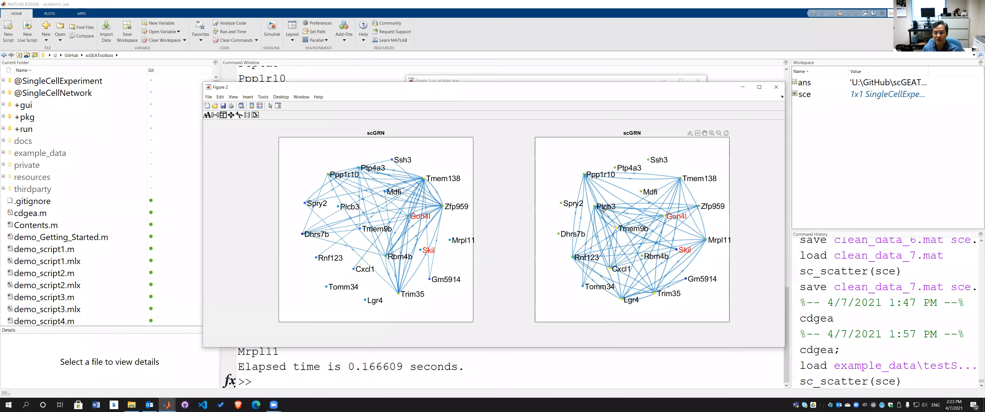
pyautogui.moveTo(605, 208)
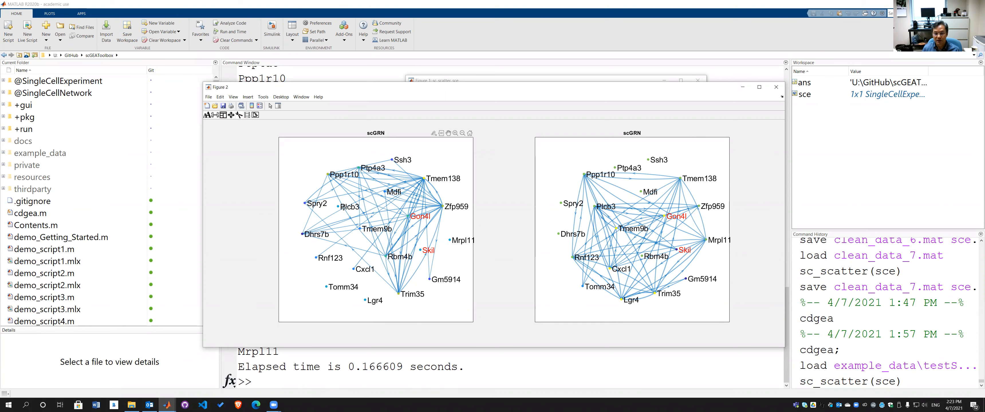
pyautogui.moveTo(340, 208)
pyautogui.moveTo(306, 238)
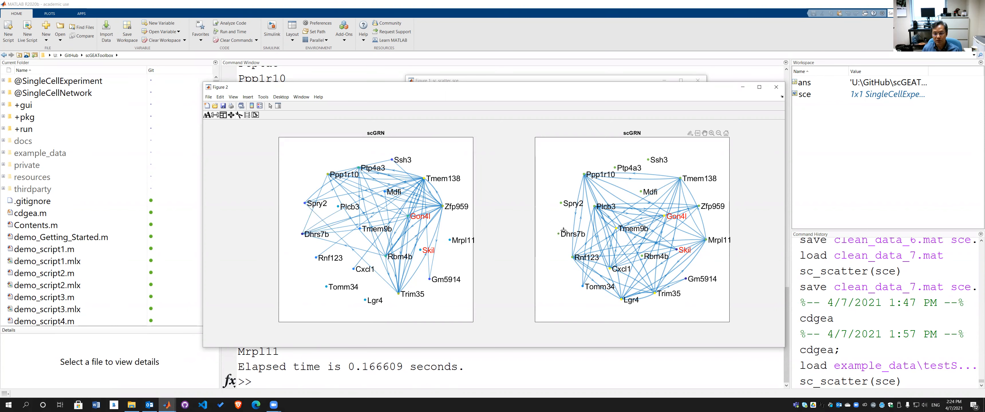
pyautogui.moveTo(560, 233)
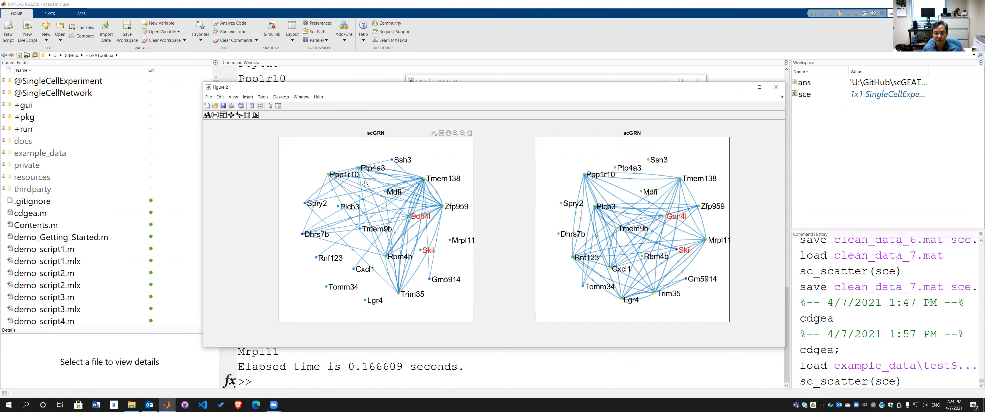
# Switch to Edge, search the web for "ptp4a3 gene" and read the gene summaries on the PTP4A3 GeneCards page.
pyautogui.click(255, 405)
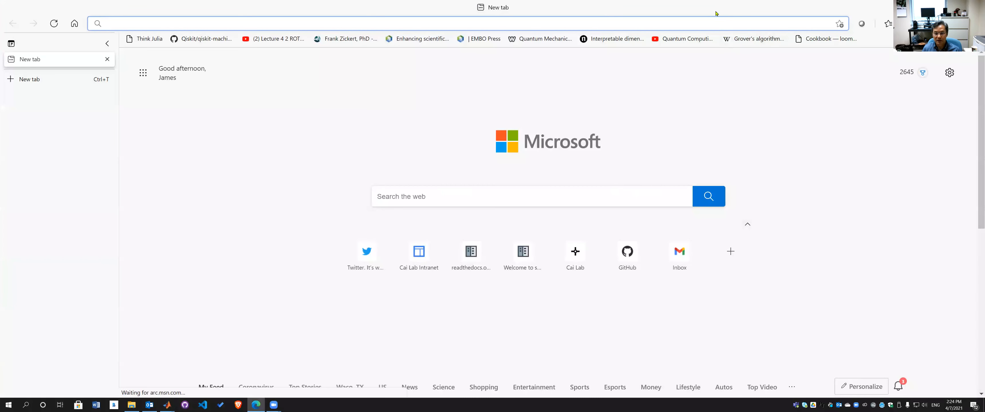
pyautogui.moveTo(683, 198); pyautogui.dragTo(670, 201)
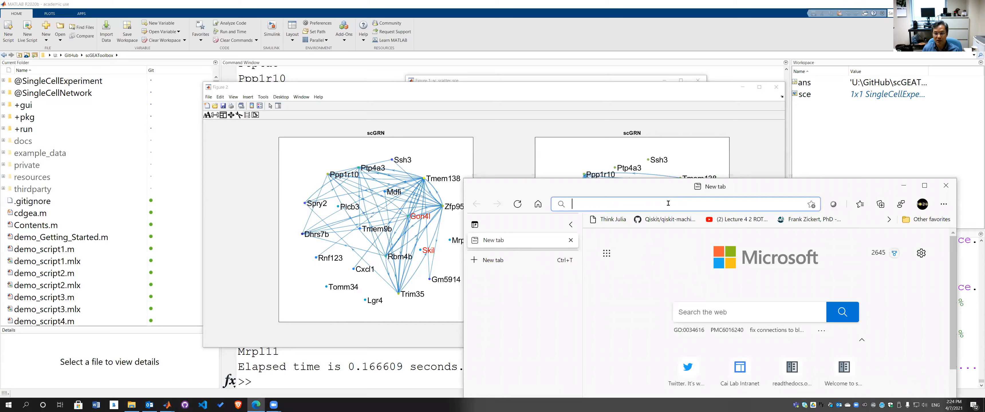
pyautogui.write('pt')
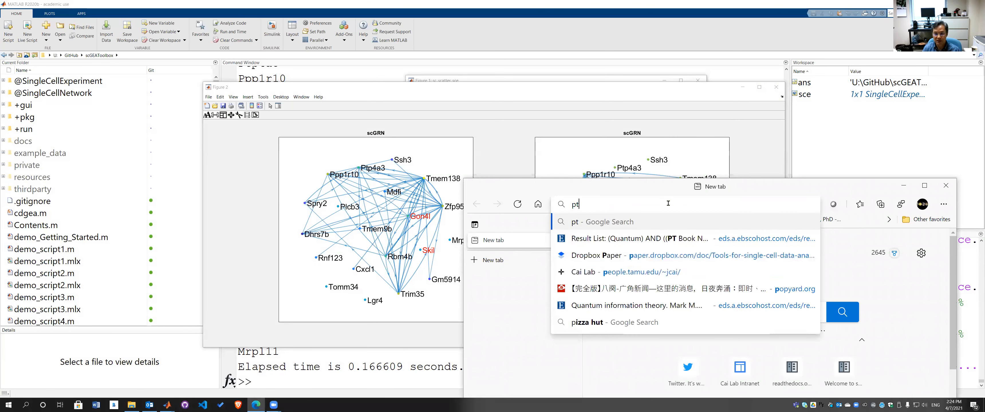
pyautogui.write('p4a')
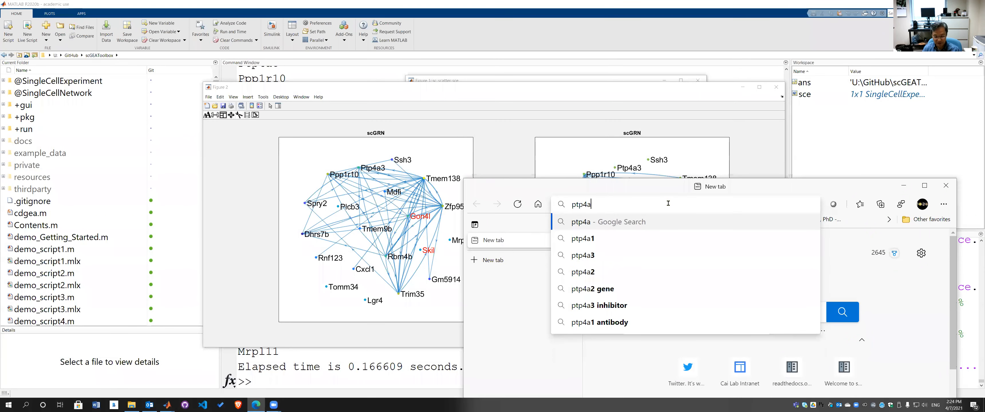
pyautogui.write('3 gene')
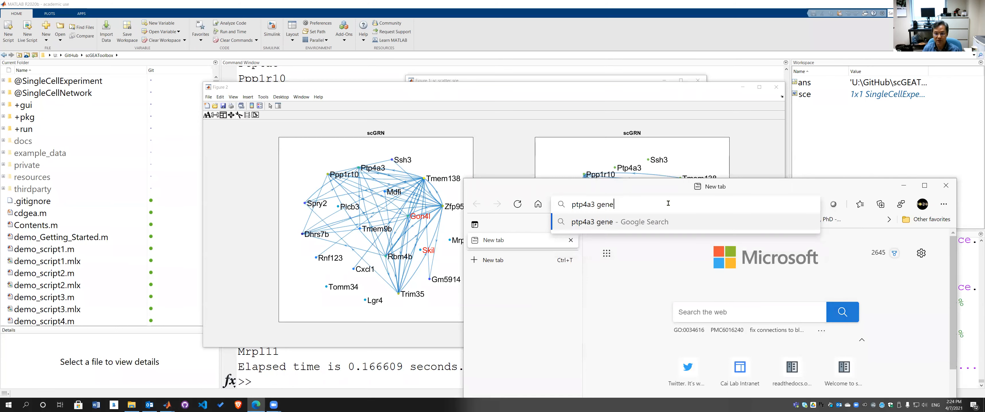
pyautogui.press('Return')
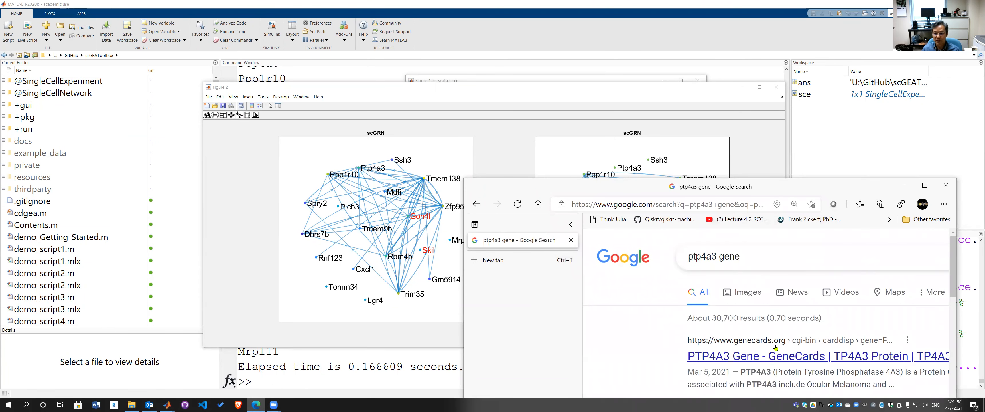
pyautogui.click(777, 357)
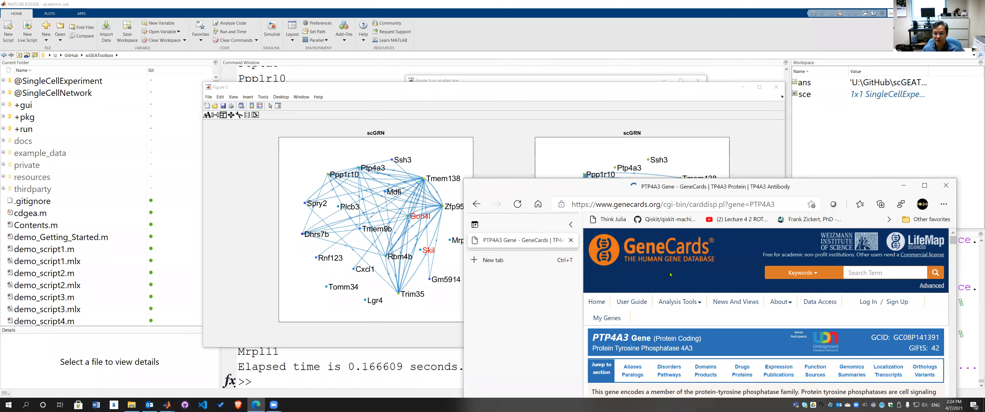
pyautogui.scroll(-5, 723, 271)
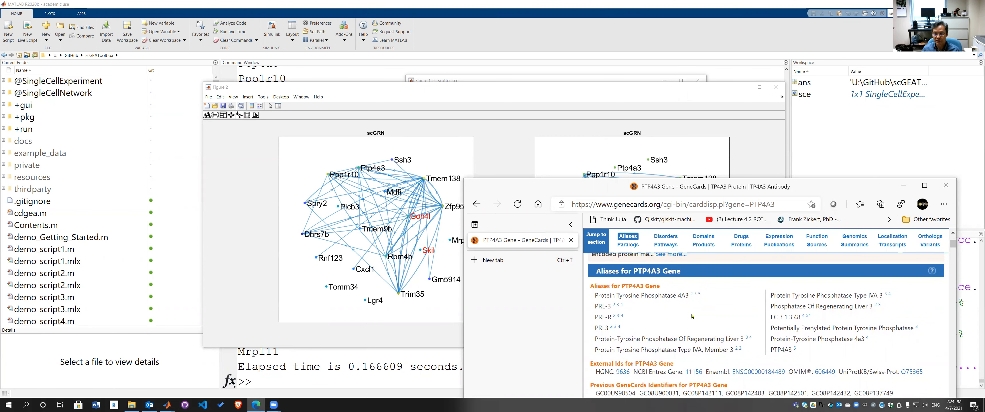
pyautogui.scroll(-3, 692, 316)
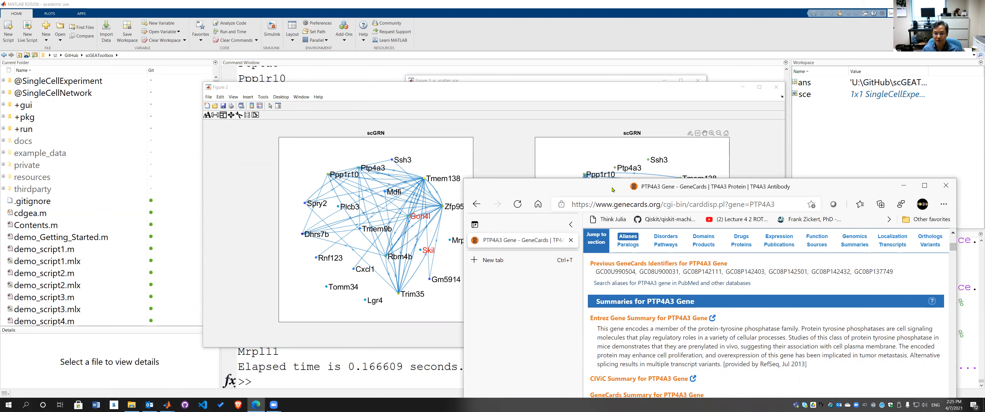
# Look up the dhrs7b gene on GeneCards by changing the gene in the page address, and read its aliases.
pyautogui.moveTo(613, 188); pyautogui.dragTo(630, 215)
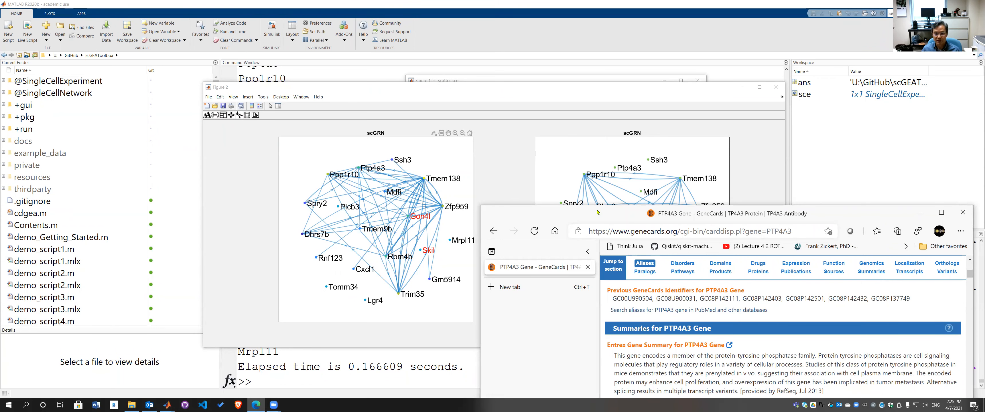
pyautogui.moveTo(775, 213); pyautogui.dragTo(914, 116)
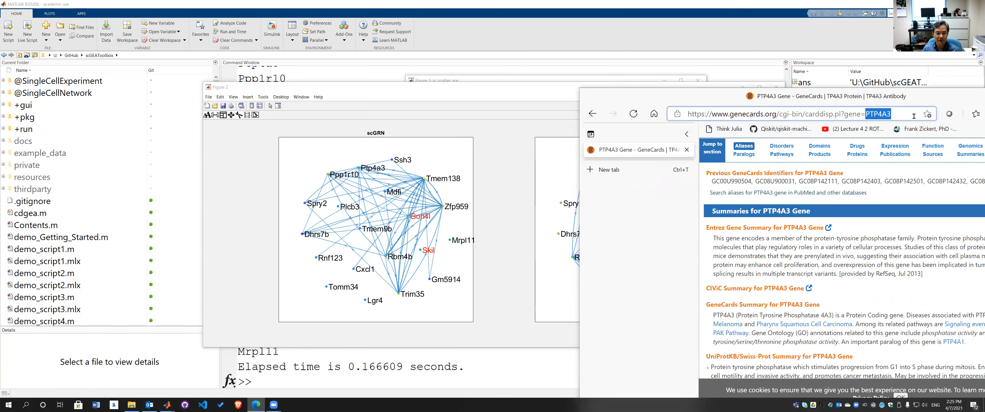
pyautogui.write('dhrs')
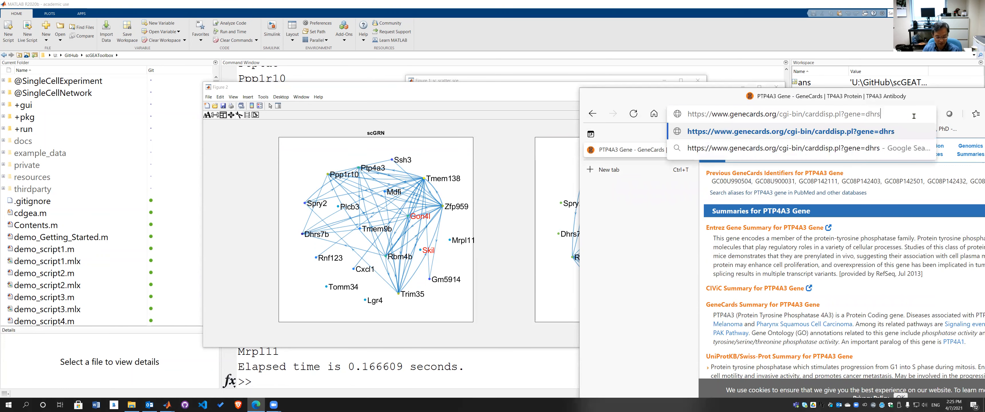
pyautogui.write('7b')
pyautogui.press('Return')
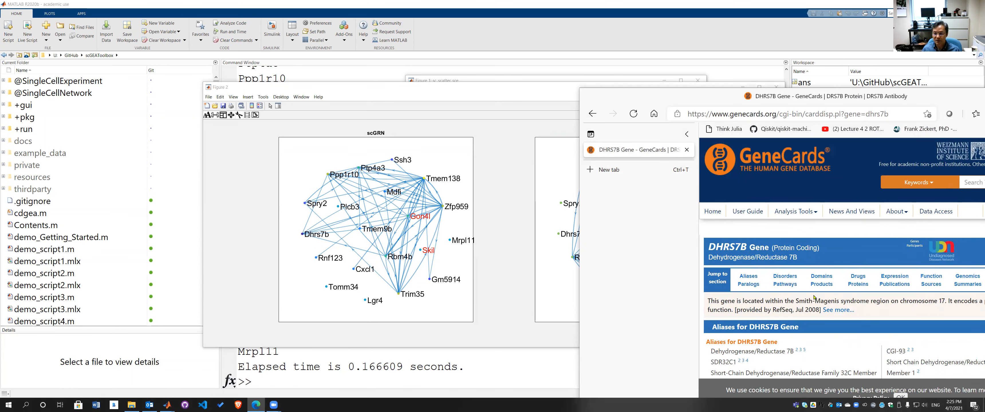
pyautogui.scroll(-3, 814, 298)
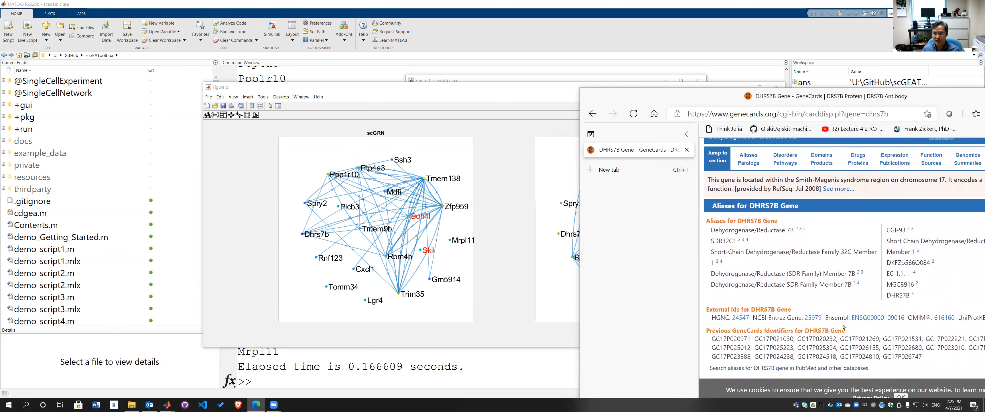
pyautogui.moveTo(826, 96); pyautogui.dragTo(984, 96)
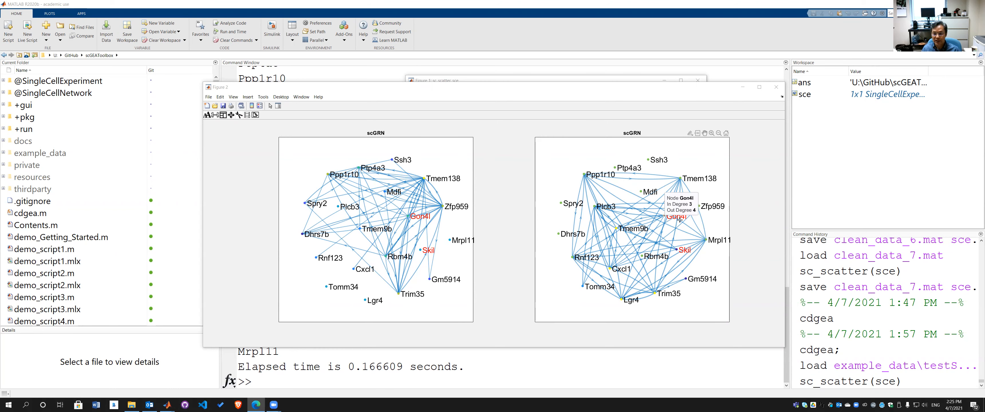
# Inspect the Gon4l and Skil nodes in the two scGRN plots, and close the network comparison figure.
pyautogui.moveTo(675, 283)
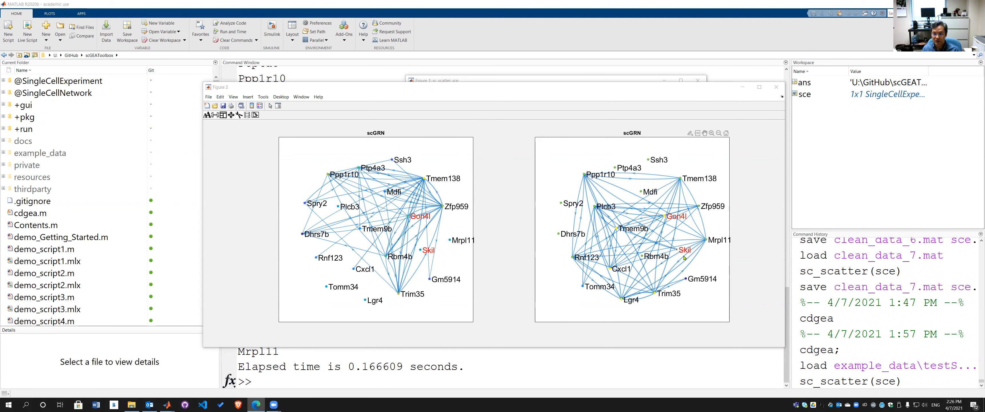
pyautogui.moveTo(691, 254)
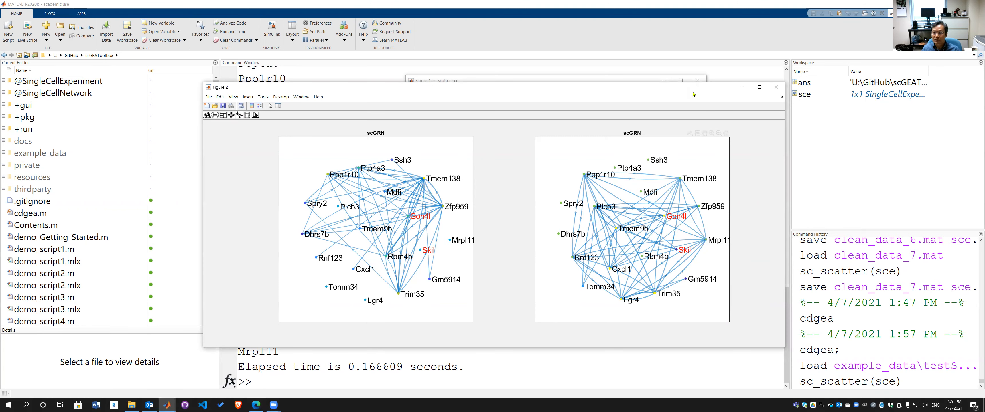
pyautogui.moveTo(693, 91); pyautogui.dragTo(652, 68)
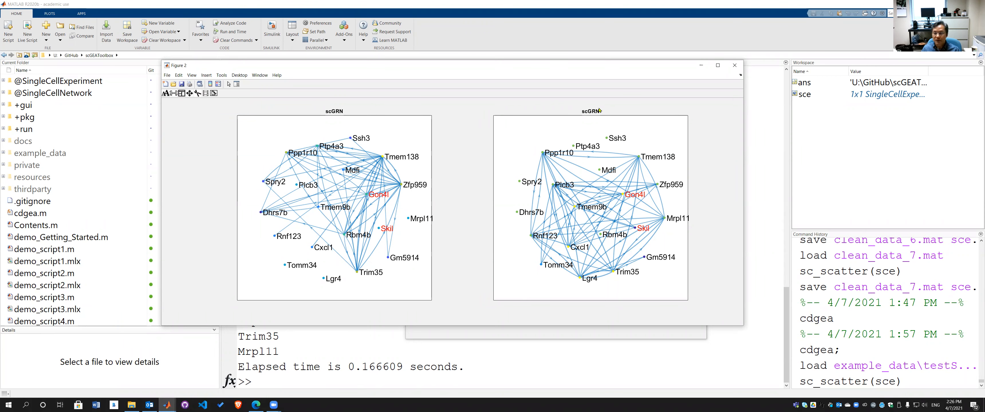
pyautogui.moveTo(597, 66); pyautogui.dragTo(642, 107)
pyautogui.hotkey('alt', 'Tab')
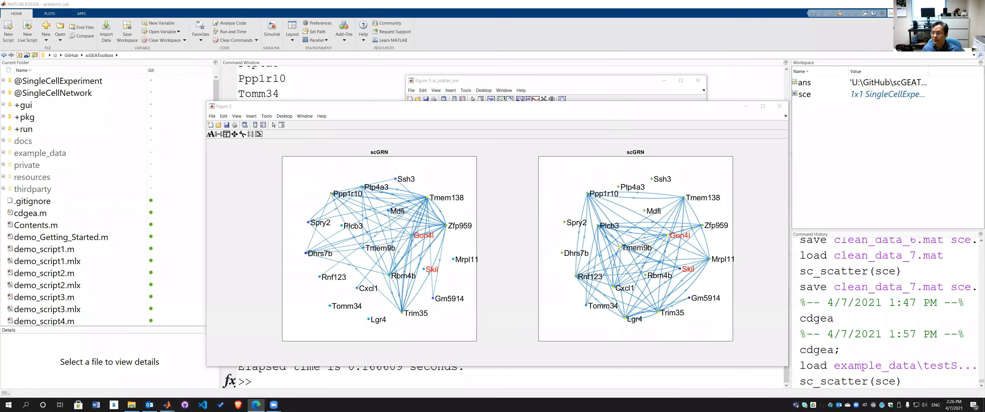
pyautogui.click(555, 115)
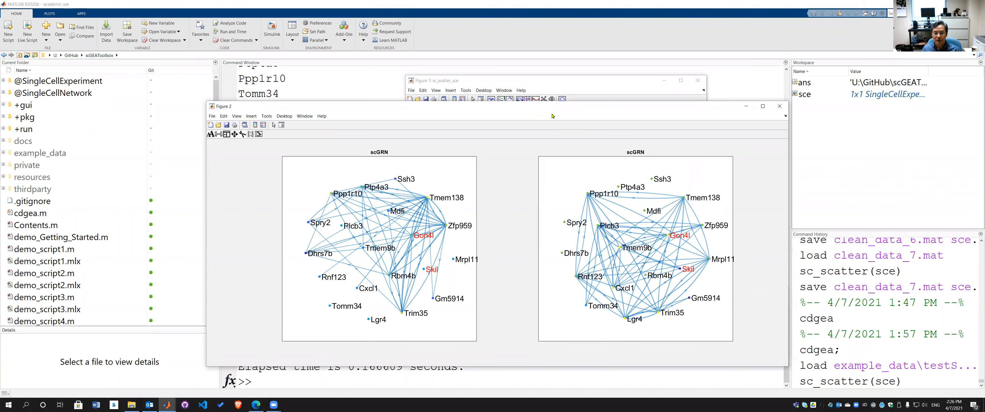
pyautogui.click(780, 107)
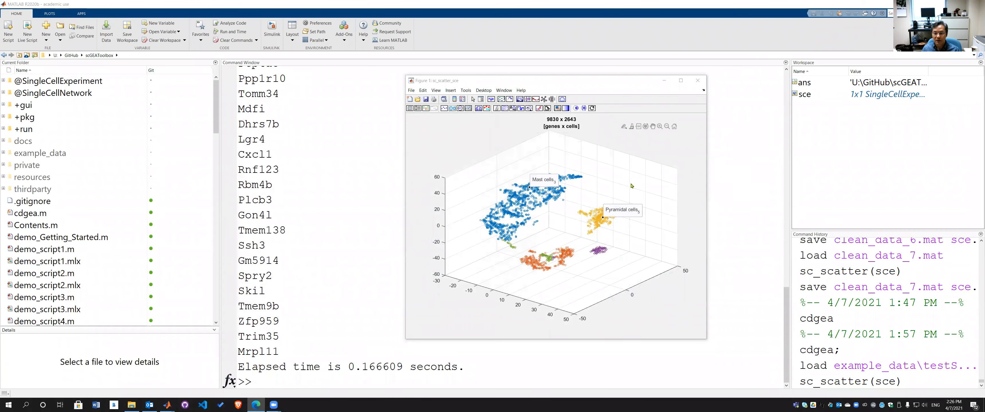
# Plot the expression of gene Gnl2 grouped by Cell Type, transforming the data with Pearson Residuals.
pyautogui.click(645, 127)
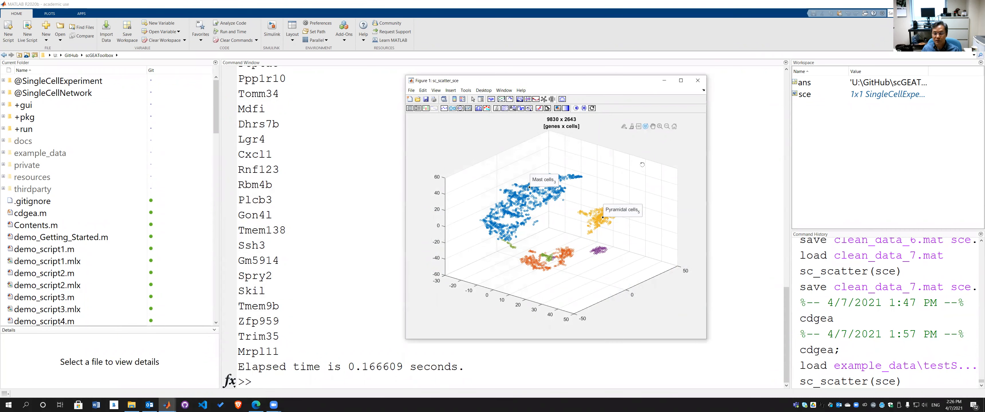
pyautogui.moveTo(626, 176); pyautogui.dragTo(602, 179)
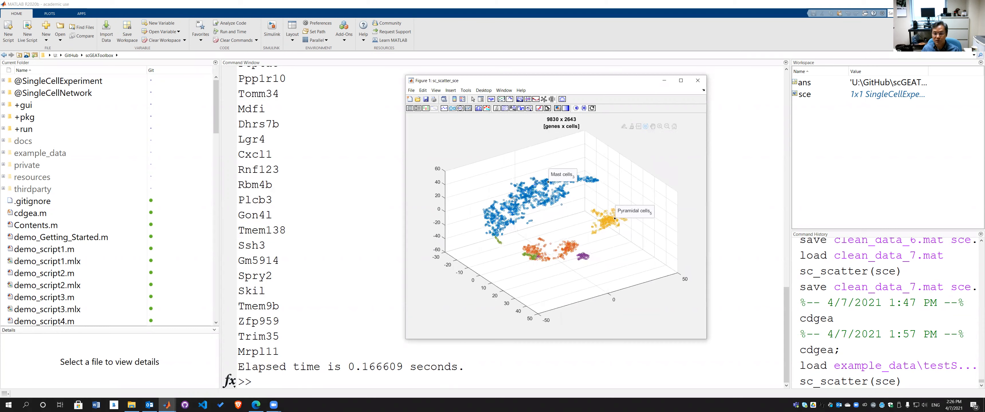
pyautogui.moveTo(578, 85); pyautogui.dragTo(488, 84)
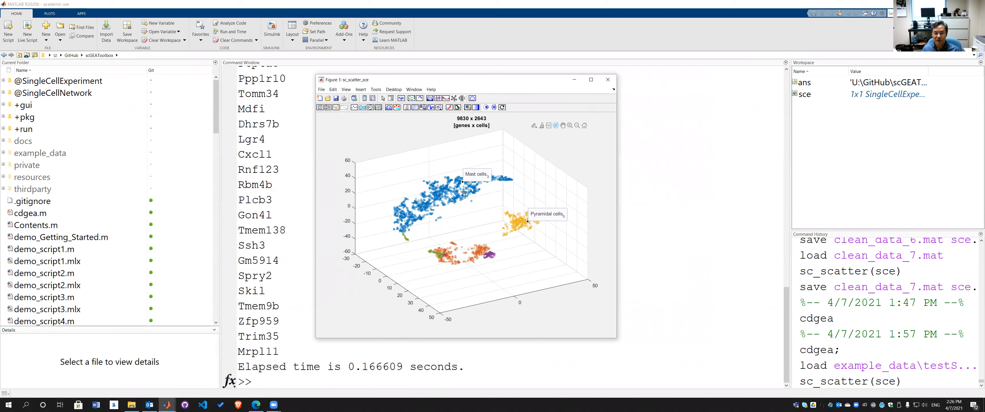
pyautogui.click(430, 99)
pyautogui.moveTo(491, 172); pyautogui.dragTo(494, 203)
pyautogui.click(451, 200)
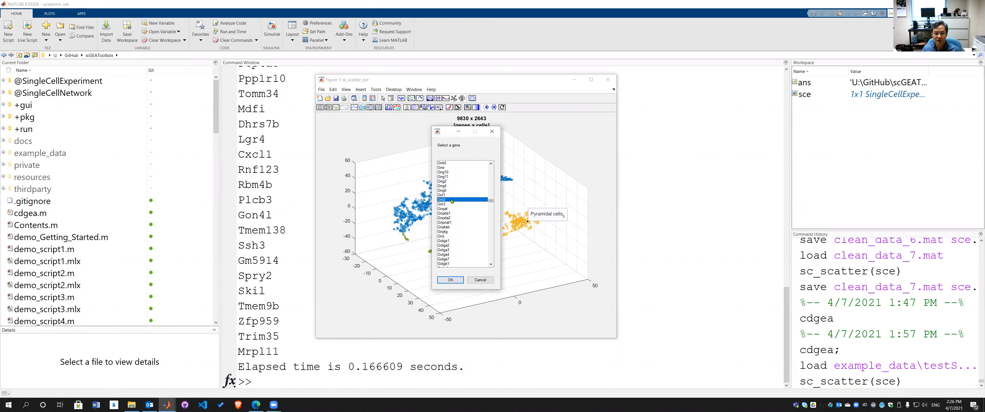
pyautogui.click(450, 279)
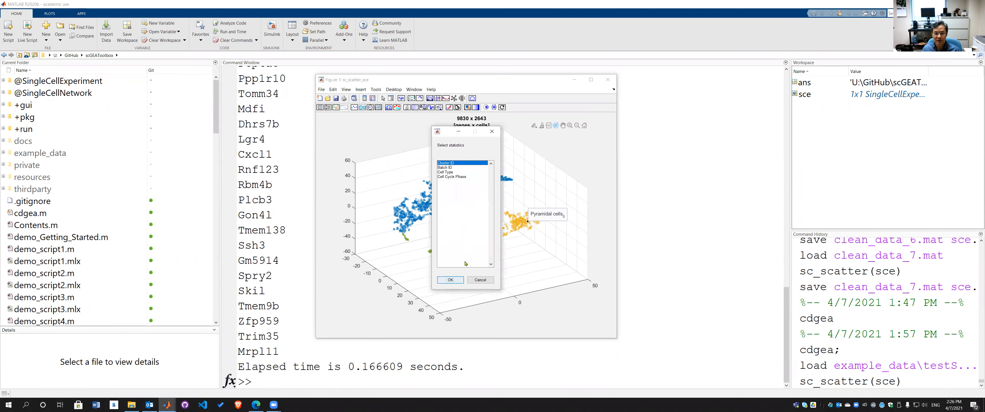
pyautogui.click(459, 177)
pyautogui.click(451, 280)
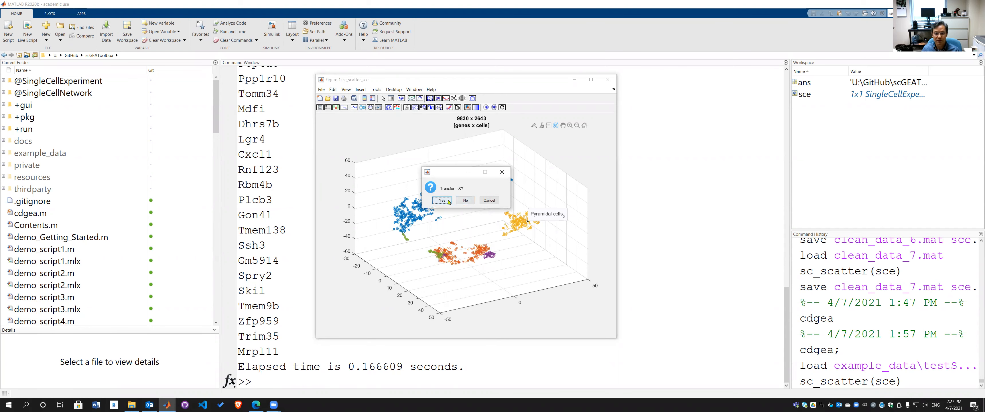
pyautogui.click(449, 201)
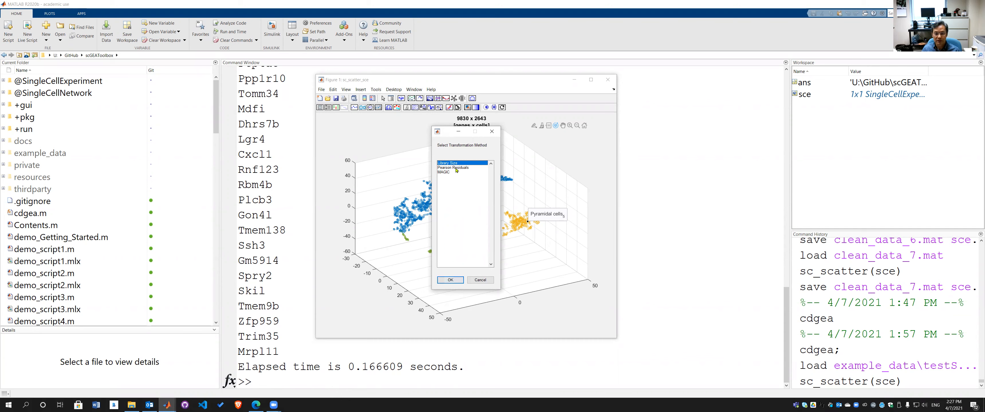
pyautogui.click(455, 167)
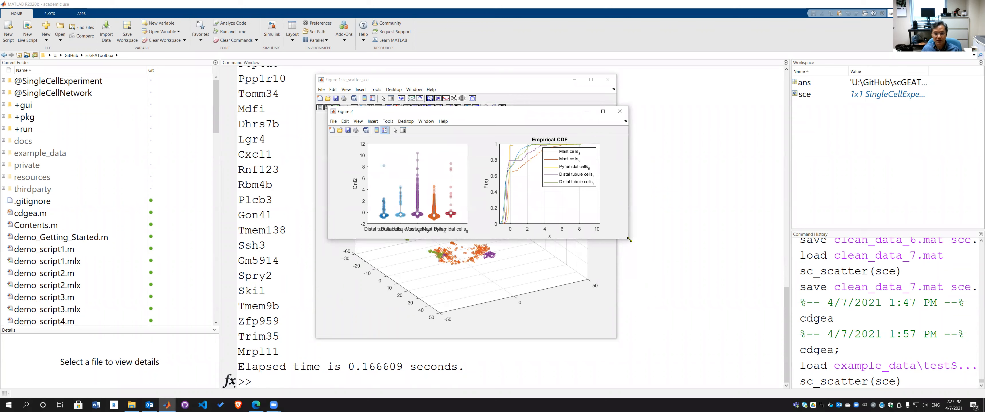
# Enlarge the Gnl2 figure to examine its violin and empirical CDF plots across cell groups, then close it.
pyautogui.moveTo(628, 239); pyautogui.dragTo(690, 344)
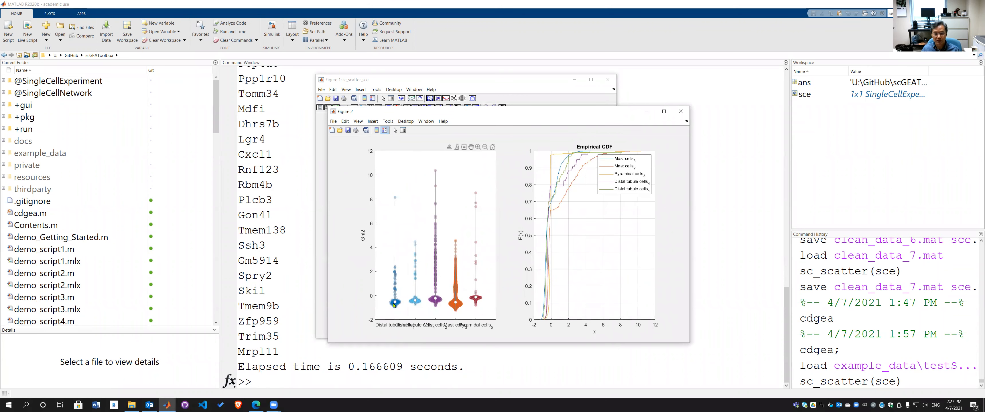
pyautogui.moveTo(514, 111); pyautogui.dragTo(679, 104)
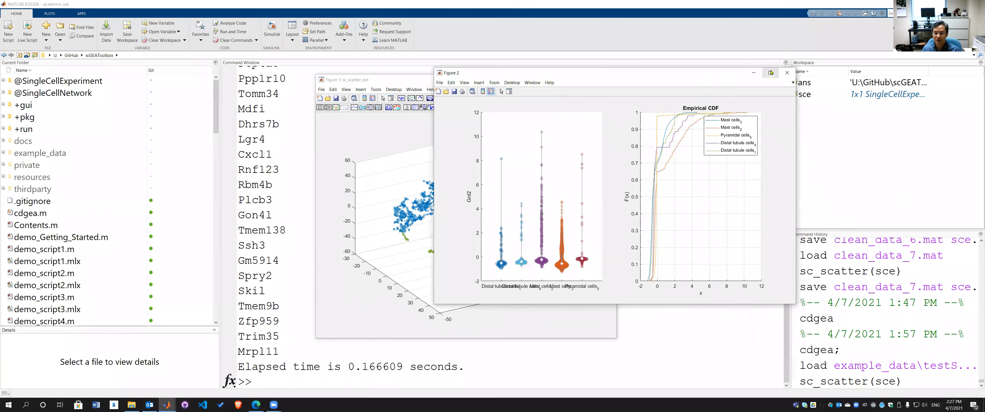
pyautogui.click(783, 75)
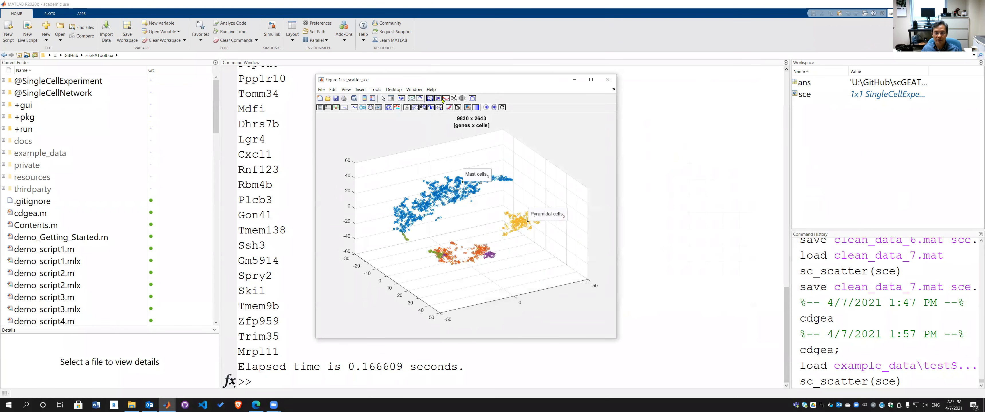
# Run a differential expression comparison by Cell Type between the two Mast cells groups.
pyautogui.click(439, 99)
pyautogui.click(445, 172)
pyautogui.click(451, 280)
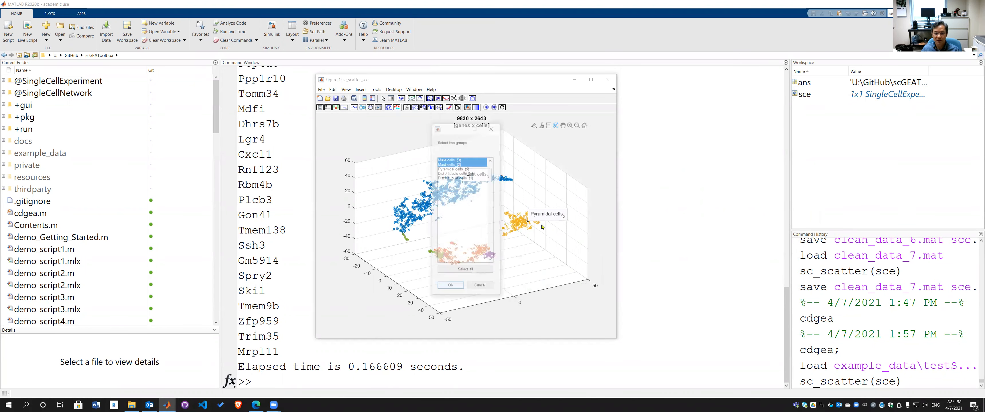
pyautogui.click(451, 287)
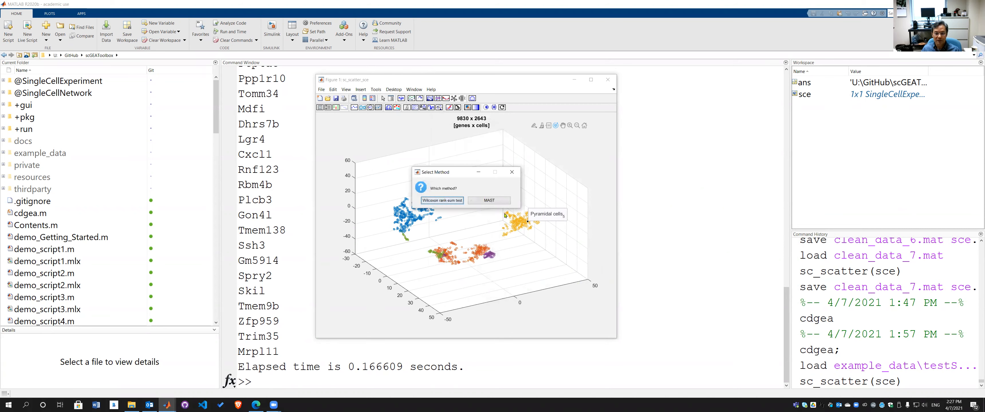
pyautogui.click(483, 201)
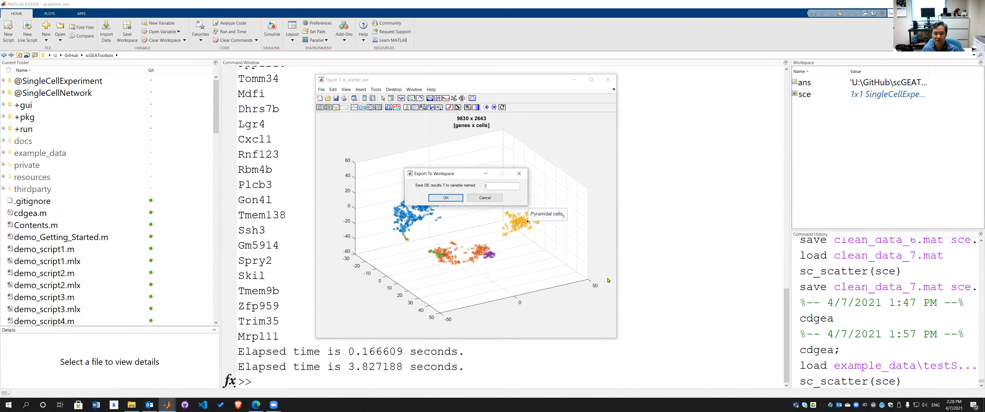
# Save the DE results to workspace variable T and create violin plots of the top 16 DE genes.
pyautogui.press('Return')
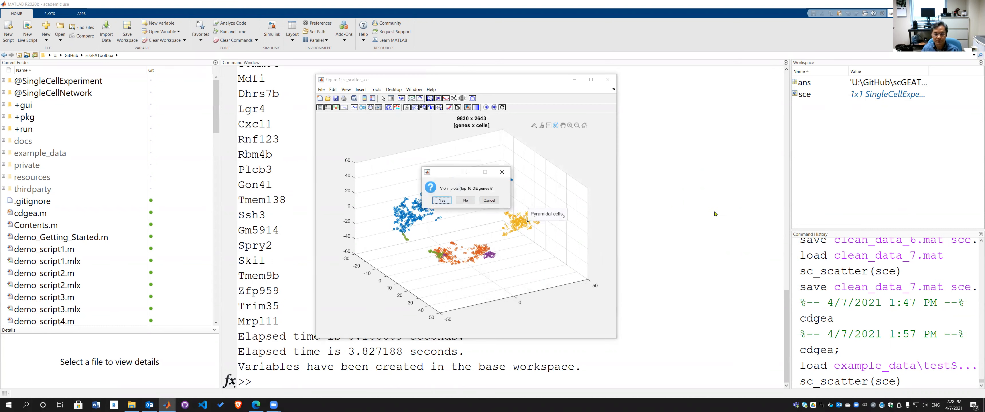
pyautogui.click(440, 201)
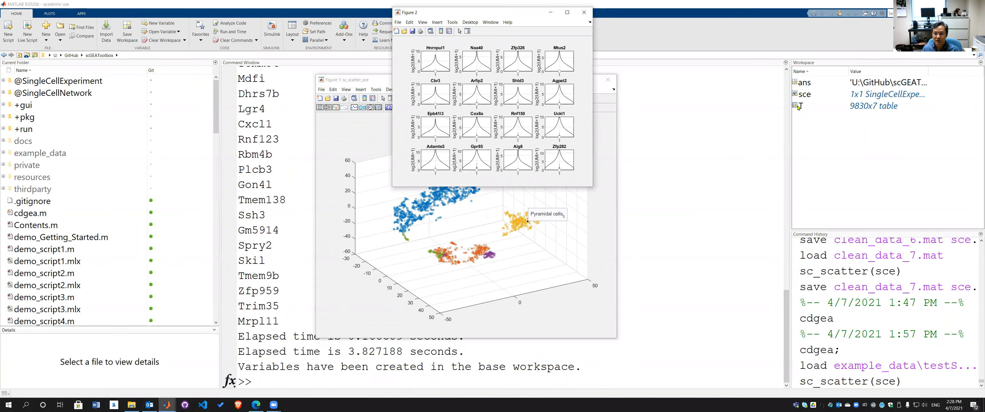
# Open table T and widen its gene, p_val and p_val_adj columns so the full entries can be read.
pyautogui.doubleClick(798, 108)
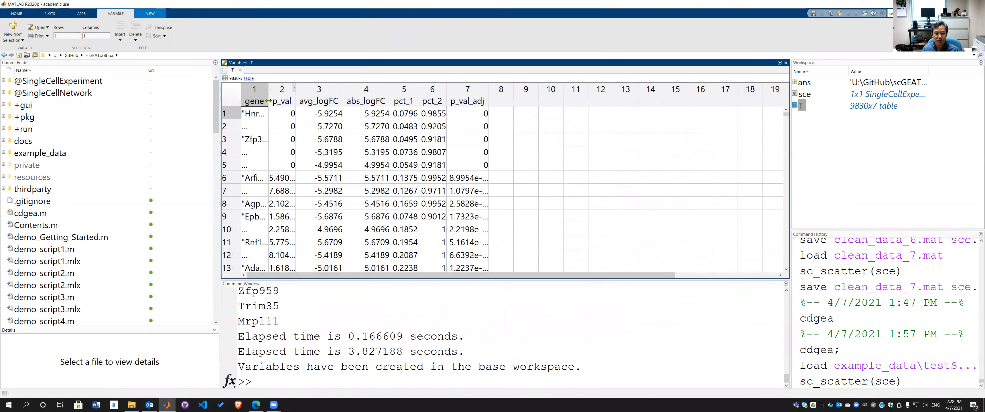
pyautogui.moveTo(269, 101); pyautogui.dragTo(310, 102)
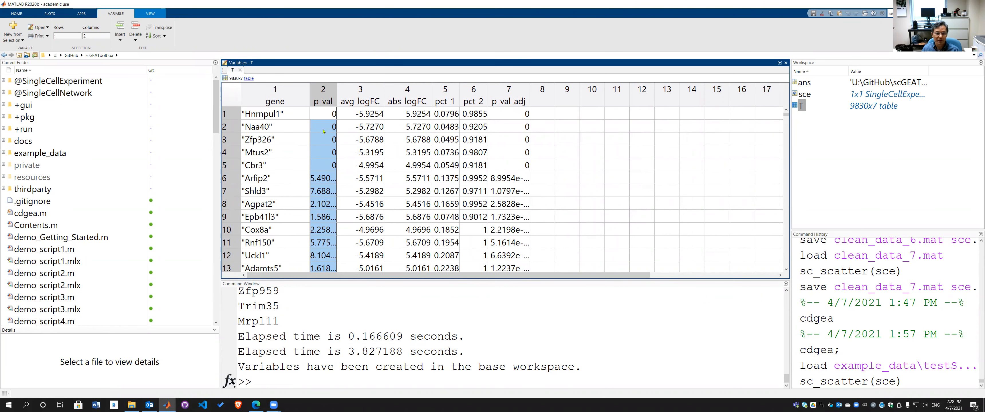
pyautogui.moveTo(337, 95); pyautogui.dragTo(361, 95)
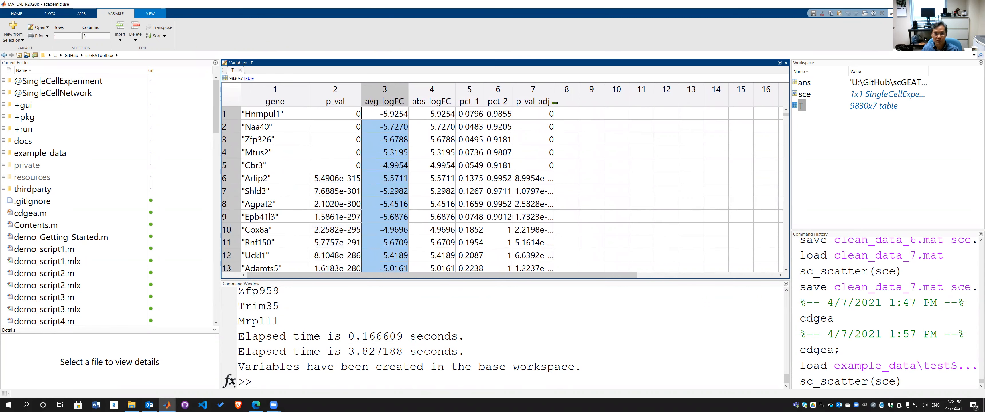
pyautogui.moveTo(555, 102); pyautogui.dragTo(566, 103)
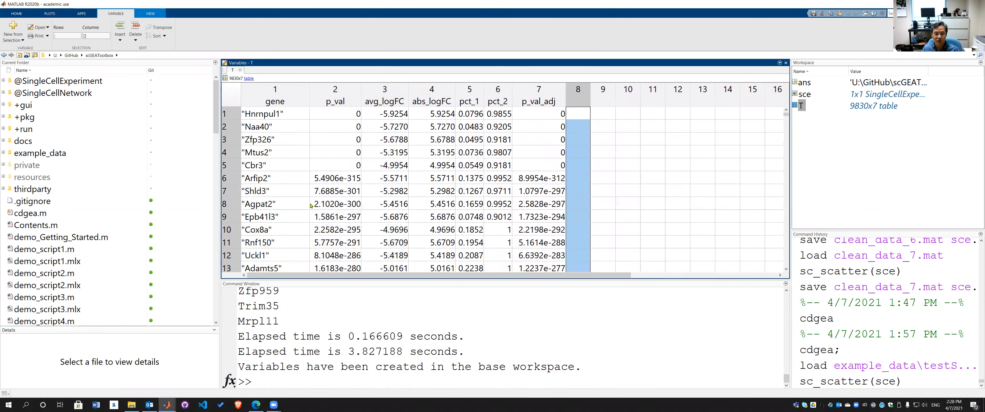
# Enter the sixth gene of table T as ["Arfip2"] at the command prompt, and return to the sc_scatter_sce figure.
pyautogui.click(275, 180)
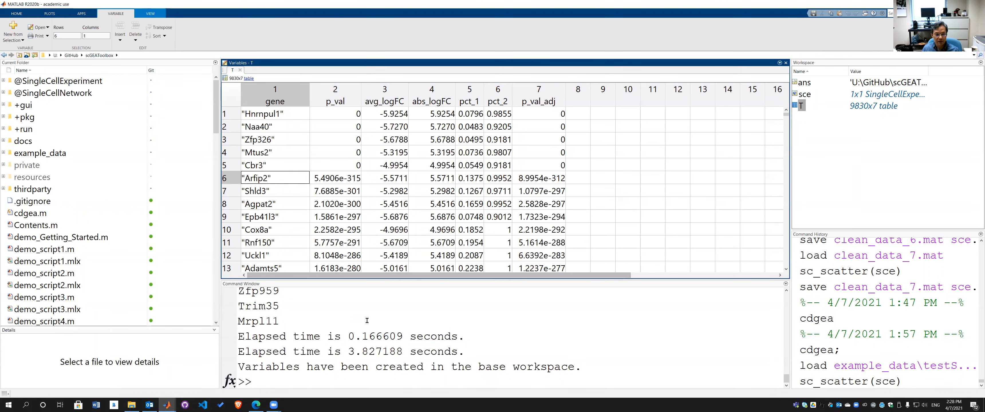
pyautogui.click(401, 314)
pyautogui.write('["Arfip2"]')
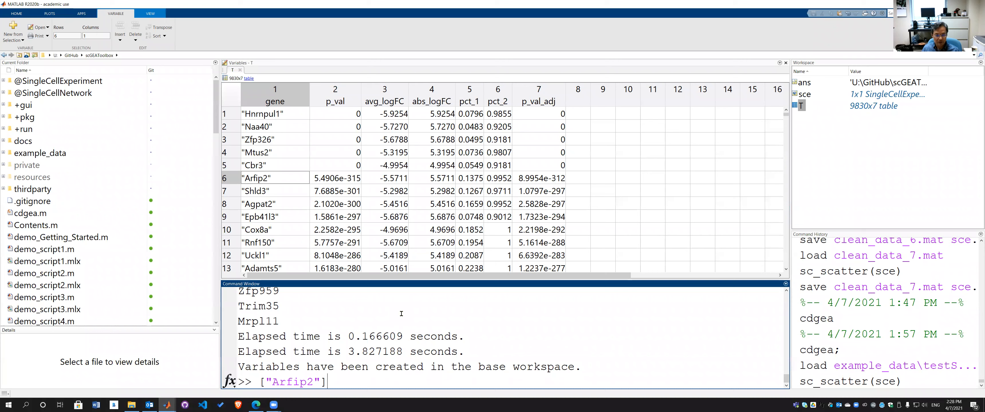
pyautogui.click(167, 404)
pyautogui.click(197, 394)
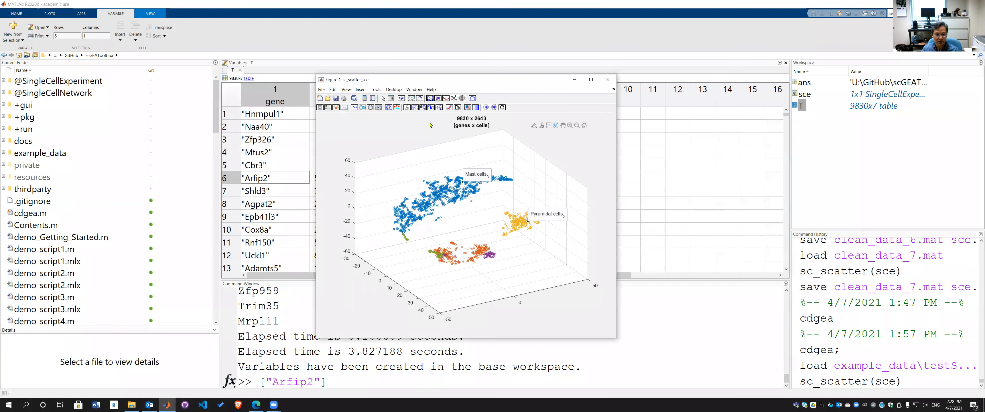
# Move the sc_scatter_sce figure off table T and plot the expression of the single gene Arfip2.
pyautogui.moveTo(432, 82); pyautogui.dragTo(616, 67)
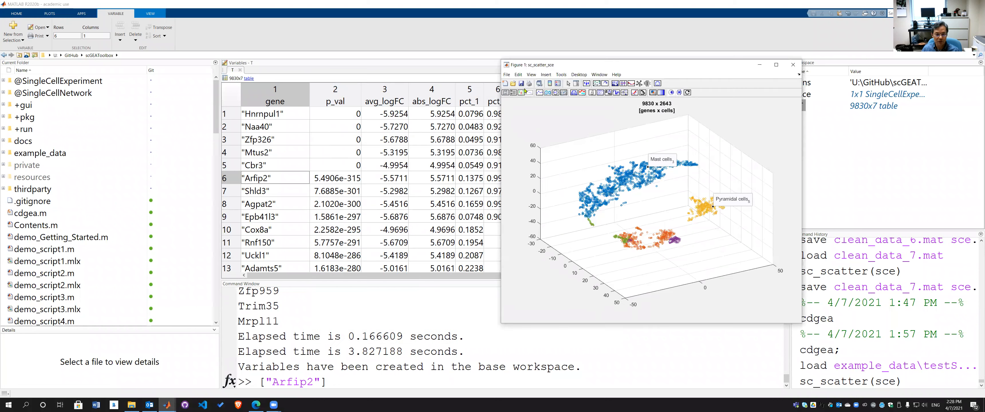
pyautogui.click(506, 93)
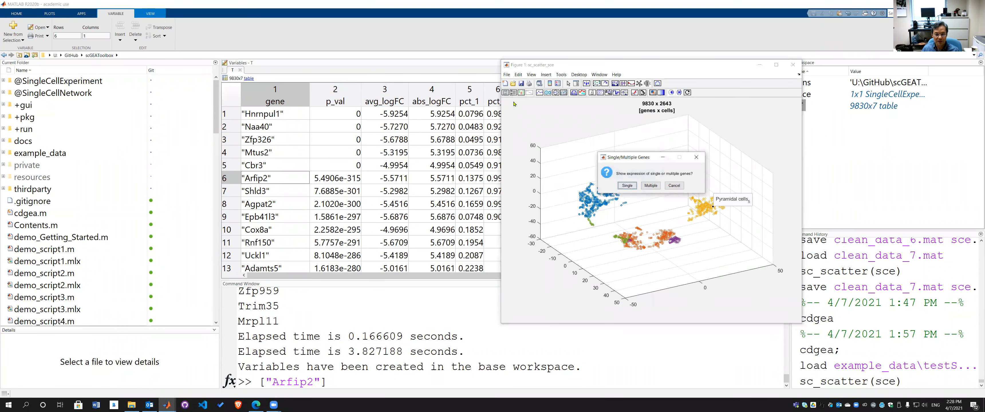
pyautogui.click(628, 186)
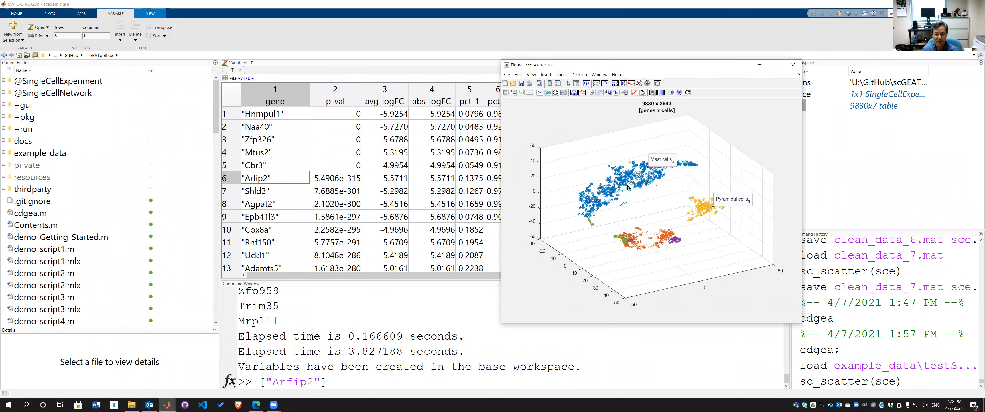
pyautogui.click(647, 189)
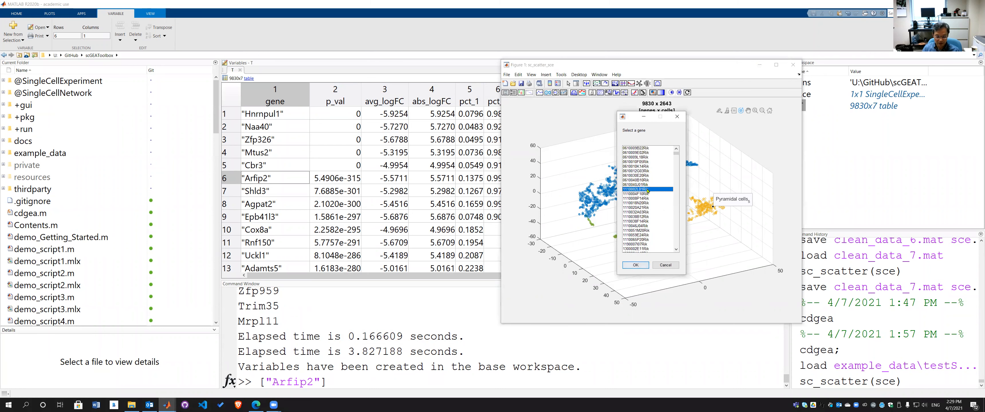
pyautogui.write('Arfip')
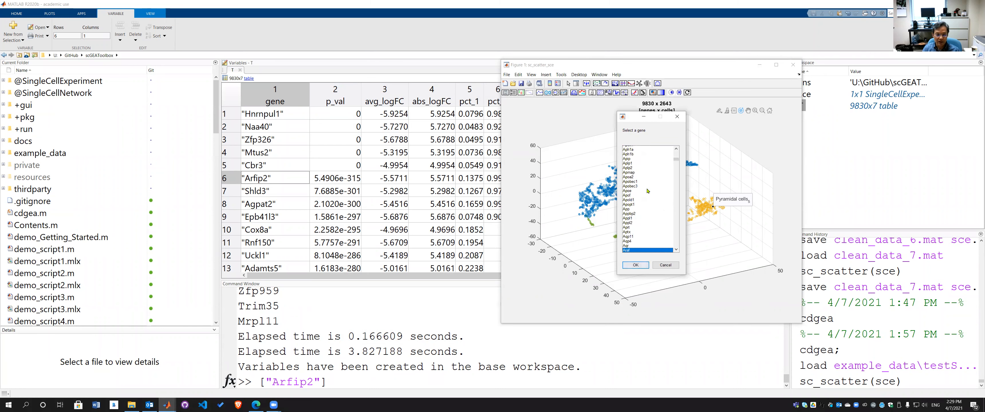
pyautogui.click(676, 250)
pyautogui.click(676, 250)
pyautogui.click(676, 250)
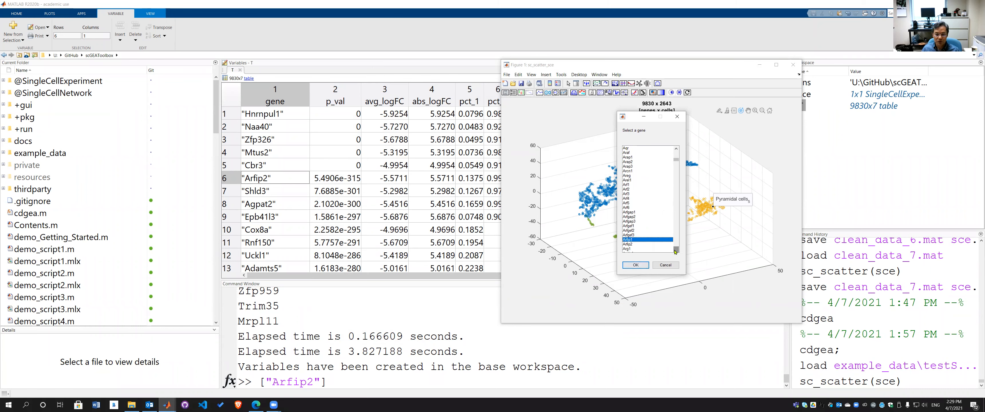
pyautogui.click(646, 244)
pyautogui.click(636, 265)
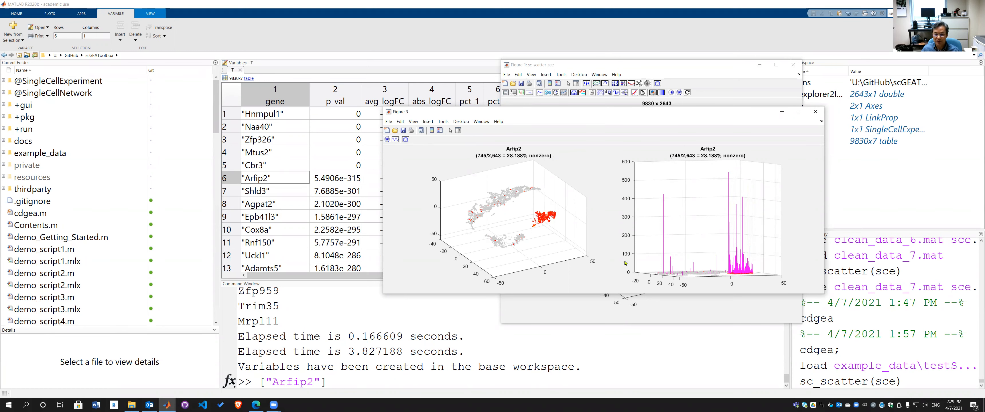
# Examine the Arfip2 expression plots from several angles to see which cell cluster expresses the gene, and close the figure.
pyautogui.moveTo(512, 205); pyautogui.dragTo(546, 222)
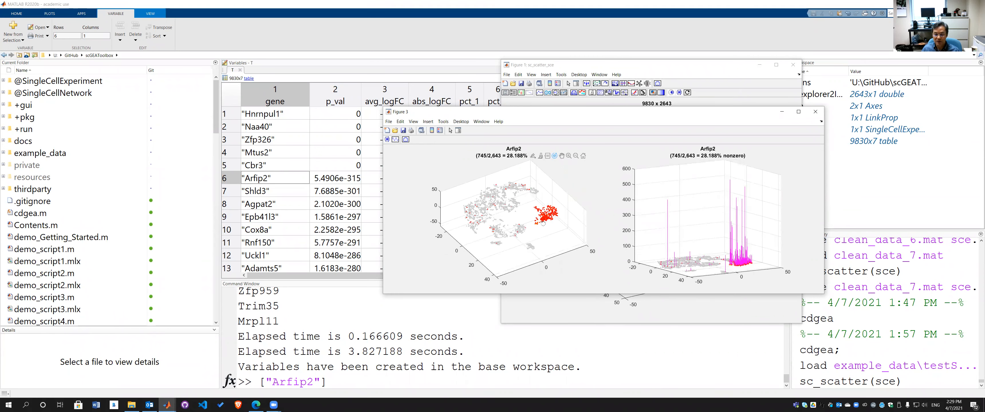
pyautogui.moveTo(475, 230); pyautogui.dragTo(471, 217)
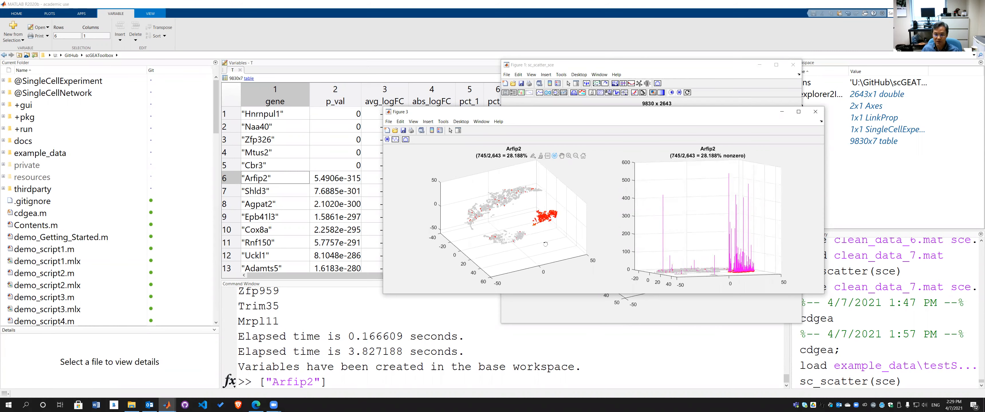
pyautogui.moveTo(708, 226); pyautogui.dragTo(680, 254)
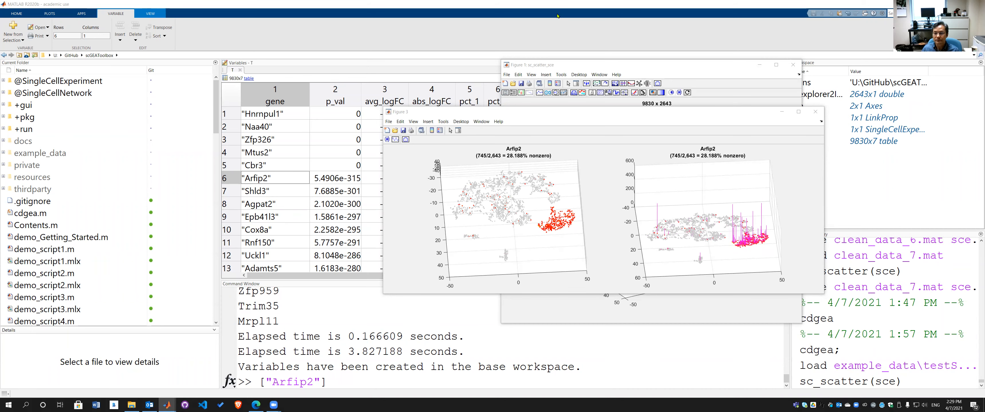
pyautogui.moveTo(574, 112); pyautogui.dragTo(537, 101)
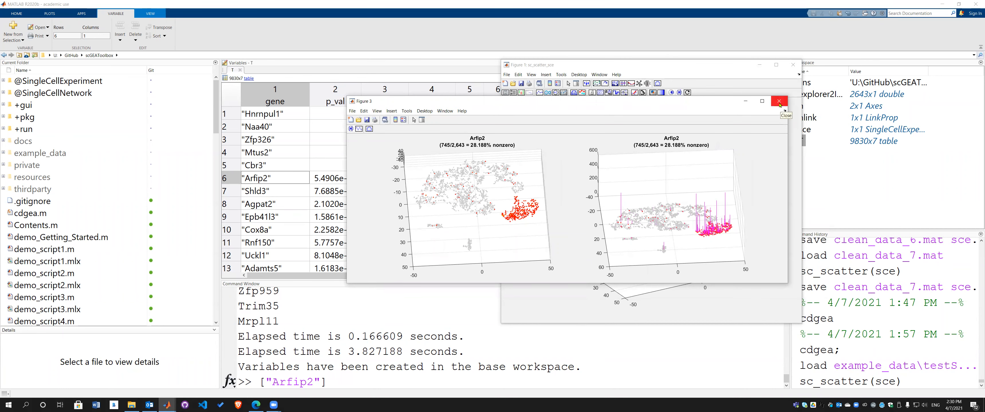
pyautogui.click(779, 105)
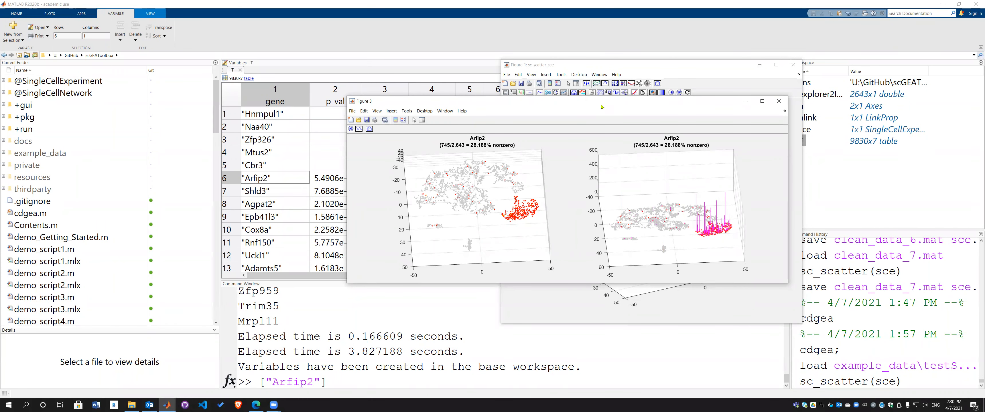
pyautogui.moveTo(602, 107); pyautogui.dragTo(596, 133)
pyautogui.moveTo(523, 260); pyautogui.dragTo(519, 248)
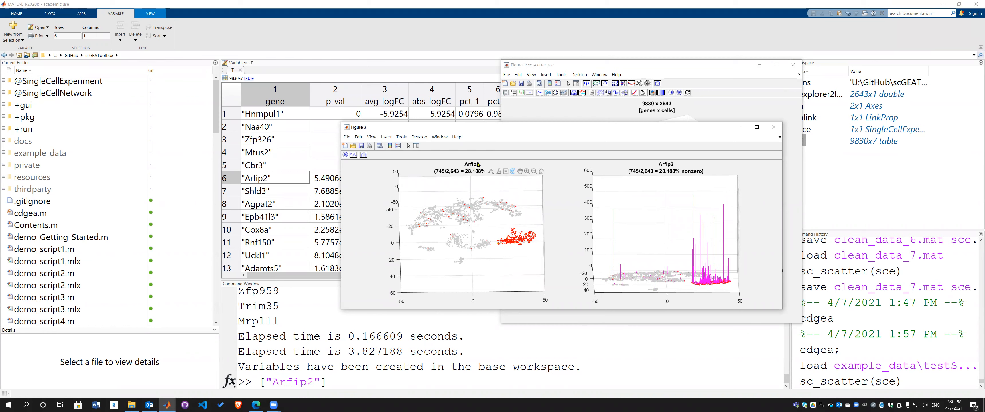
pyautogui.moveTo(523, 254); pyautogui.dragTo(523, 237)
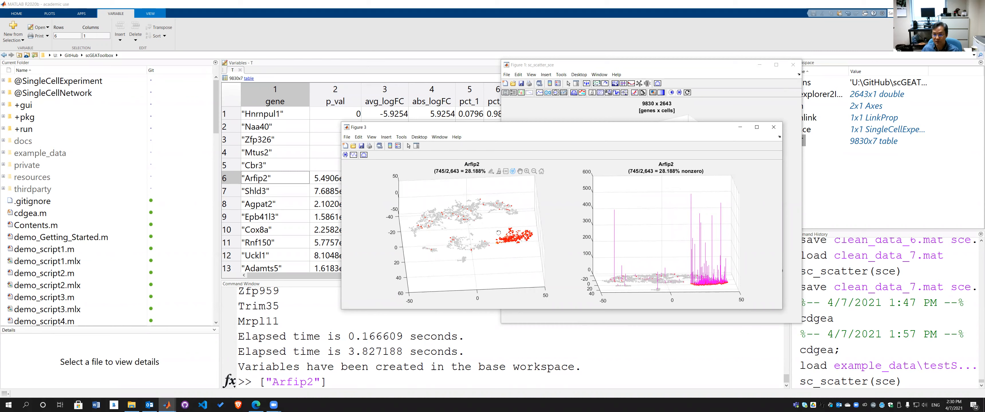
pyautogui.moveTo(477, 306); pyautogui.dragTo(497, 285)
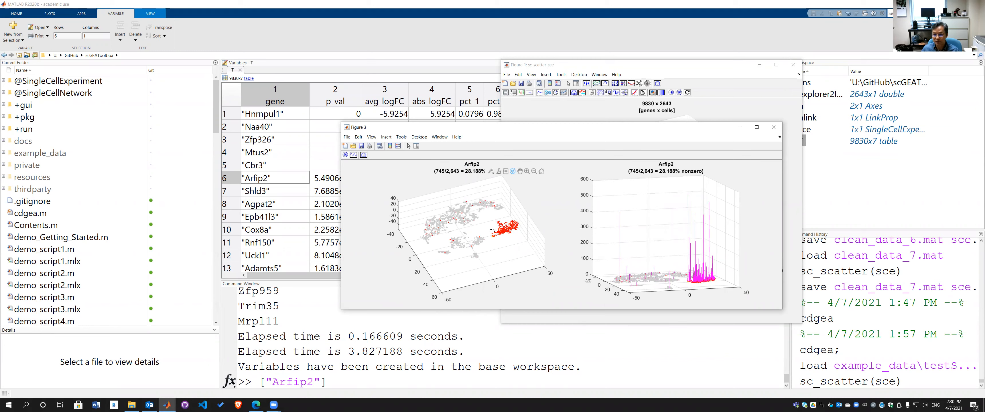
pyautogui.moveTo(512, 247)
pyautogui.mouseDown()
pyautogui.moveTo(498, 229)
pyautogui.moveTo(515, 241)
pyautogui.moveTo(492, 262)
pyautogui.moveTo(501, 259)
pyautogui.mouseUp()
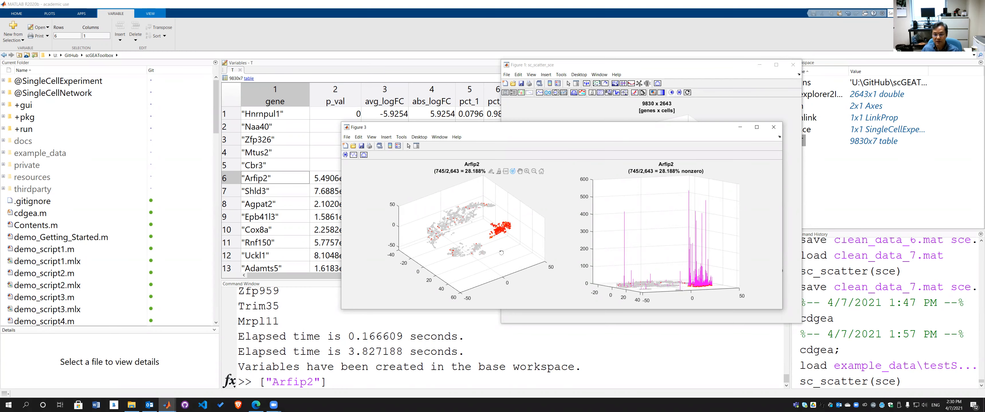
pyautogui.moveTo(516, 237); pyautogui.dragTo(513, 247)
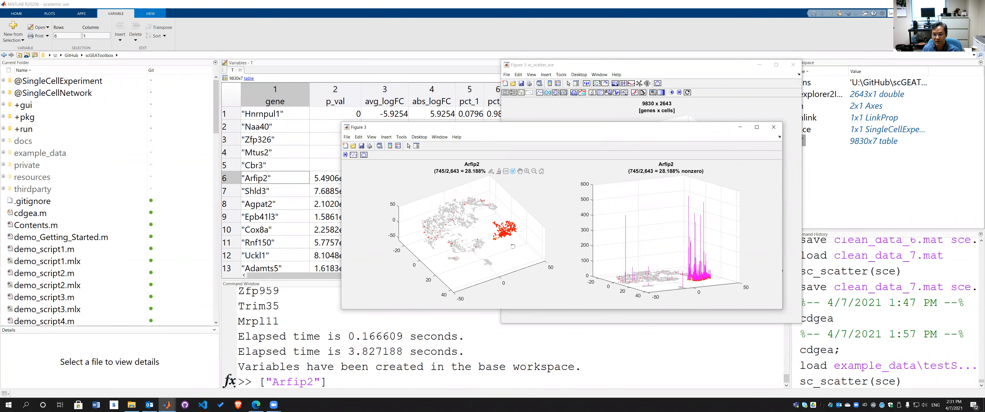
pyautogui.moveTo(513, 247); pyautogui.dragTo(511, 270)
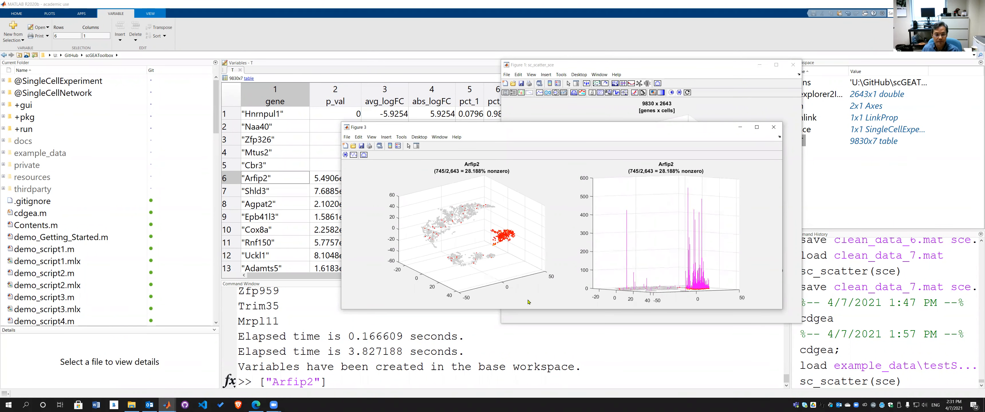
pyautogui.click(773, 128)
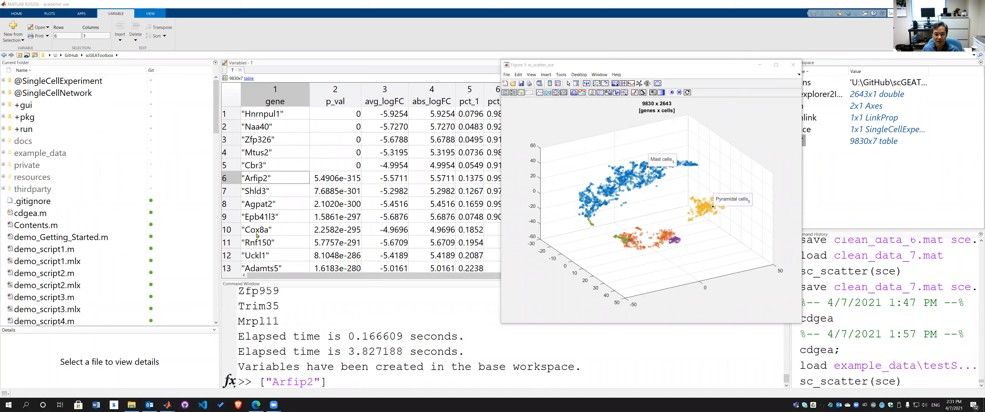
# Plot the expression of the single gene Cox8a across the cells.
pyautogui.click(505, 93)
pyautogui.click(627, 186)
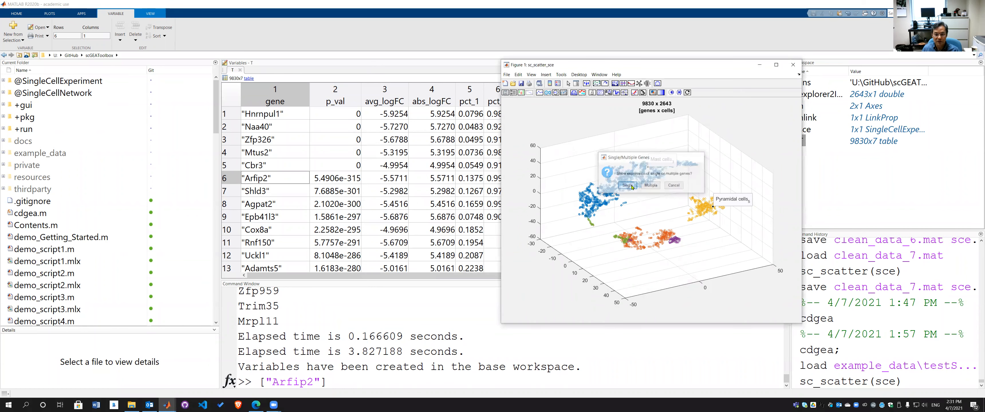
pyautogui.write('cox')
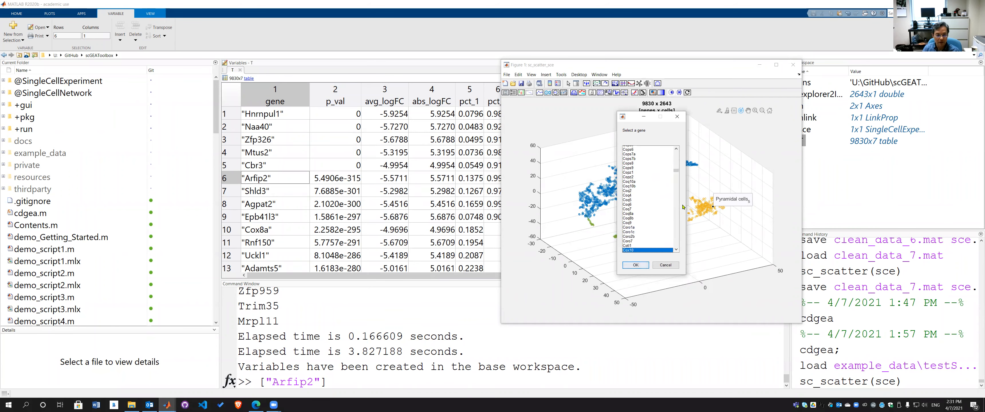
pyautogui.press('Down')
pyautogui.press('Down')
pyautogui.press('Down')
pyautogui.press('Down')
pyautogui.press('Down')
pyautogui.press('Down')
pyautogui.press('Down')
pyautogui.press('Down')
pyautogui.press('Down')
pyautogui.press('Down')
pyautogui.press('Down')
pyautogui.press('Down')
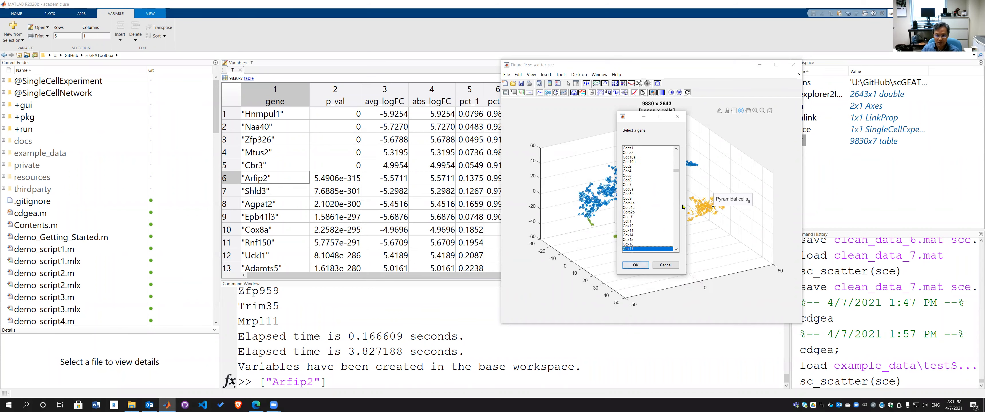
pyautogui.press('Down')
pyautogui.press('Down')
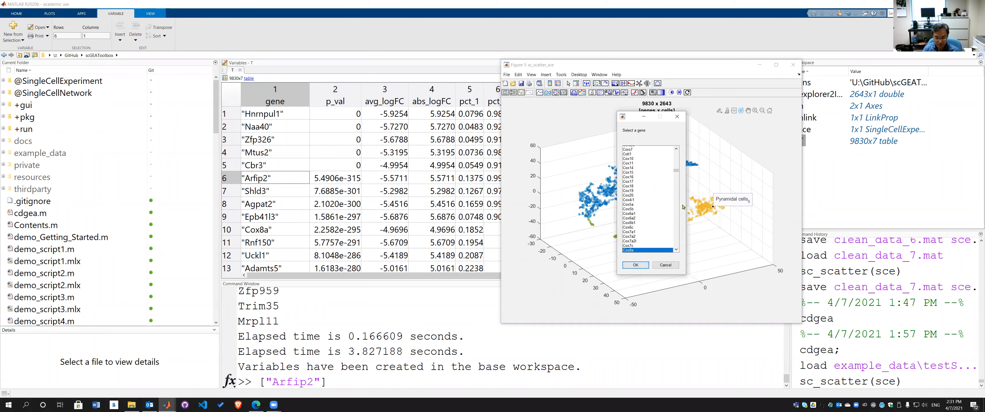
pyautogui.press('Return')
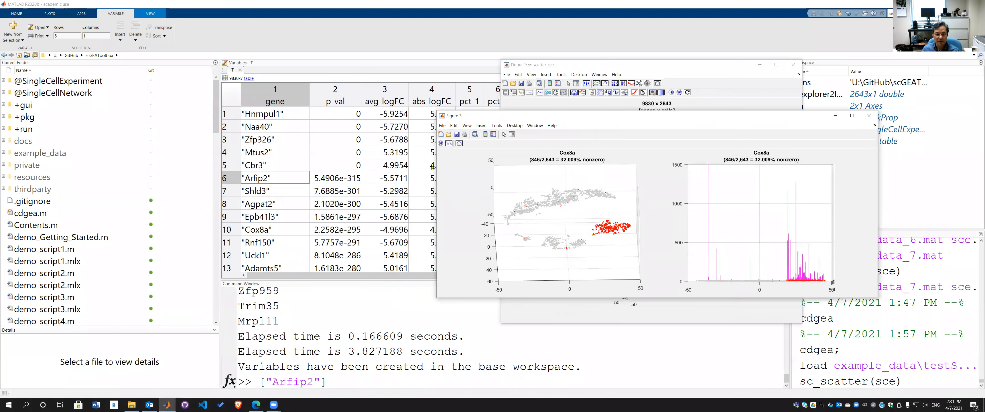
# Check Cox8a's avg_logFC in table T and look down that column for a gene with a positive value.
pyautogui.click(396, 204)
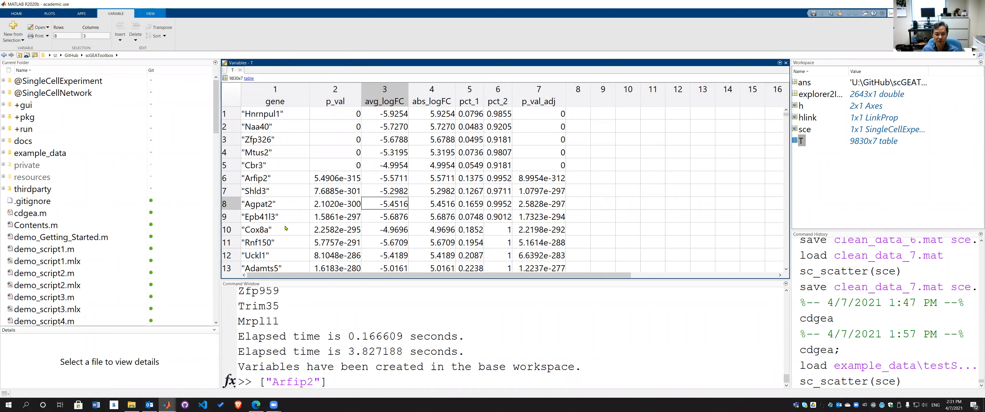
pyautogui.click(263, 230)
pyautogui.click(386, 230)
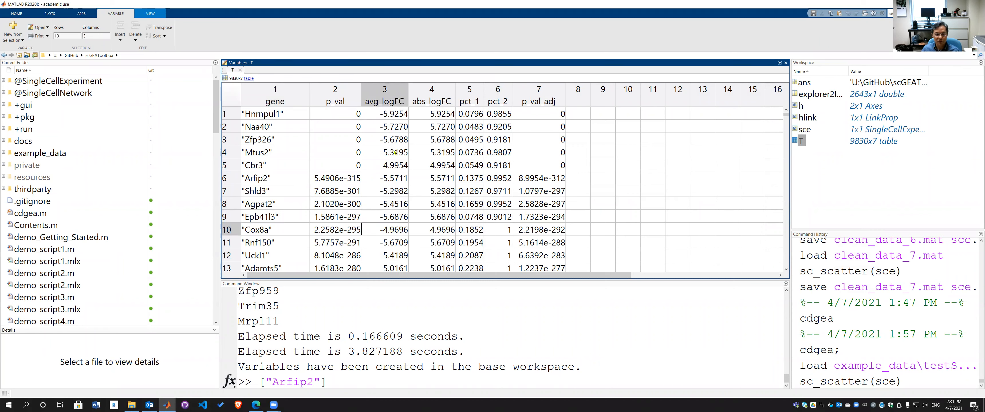
pyautogui.moveTo(281, 192); pyautogui.dragTo(284, 217)
pyautogui.click(387, 231)
pyautogui.scroll(-2, 398, 234)
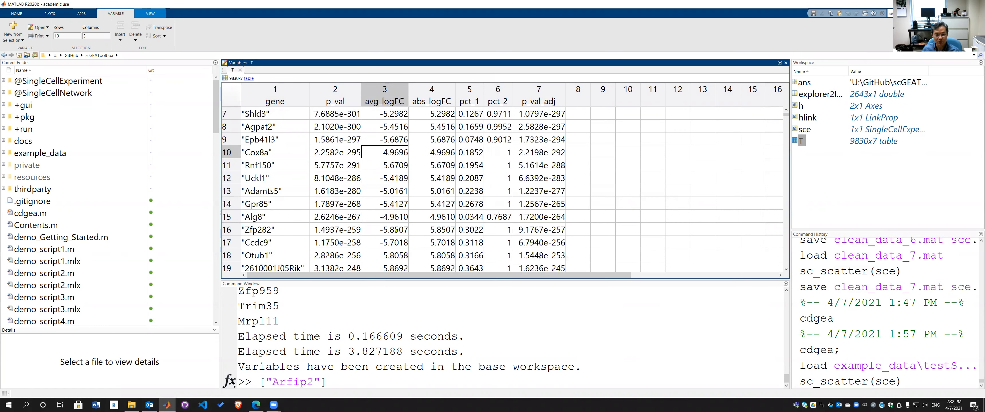
pyautogui.scroll(-2, 394, 227)
pyautogui.click(398, 205)
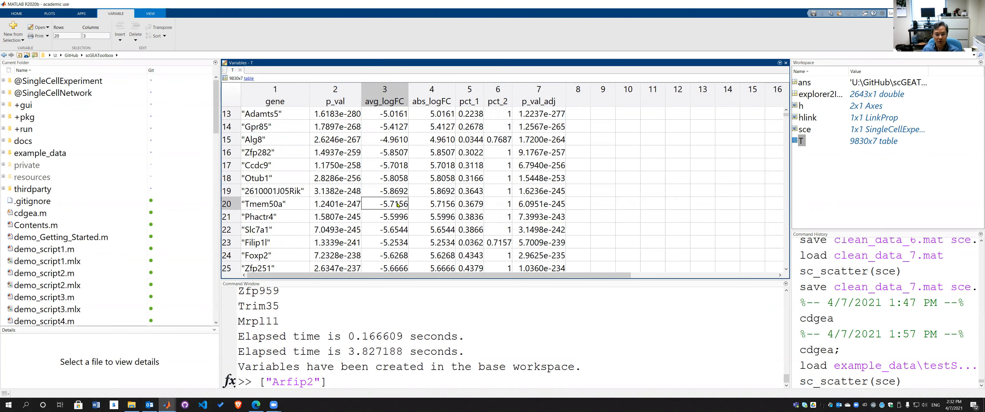
pyautogui.scroll(-2, 393, 221)
pyautogui.click(392, 219)
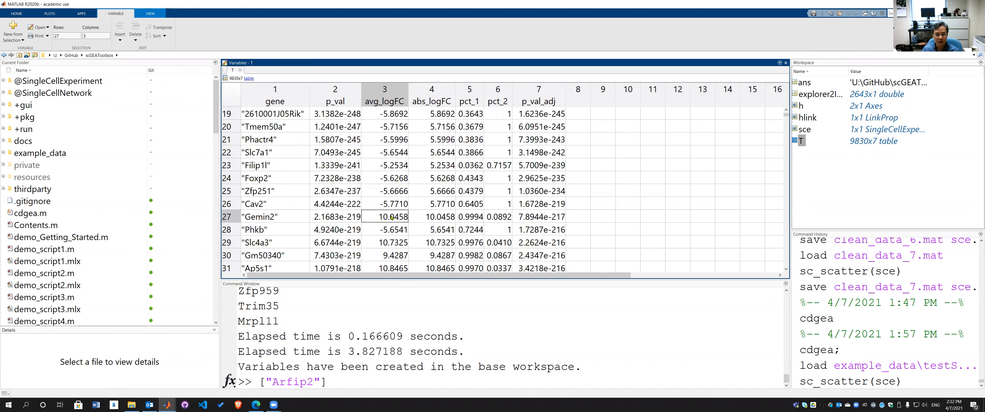
pyautogui.click(286, 221)
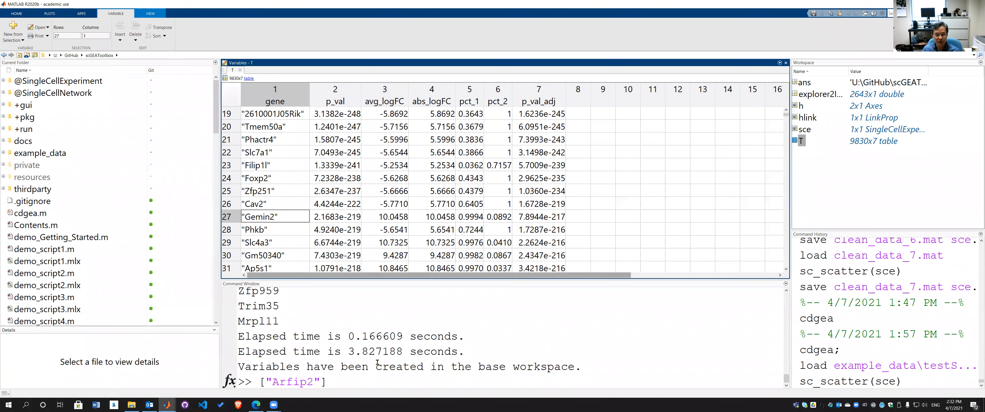
# Bring up the sc_scatter_sce figure and plot the expression of the single gene Gemin2 across the cells.
pyautogui.moveTo(167, 405)
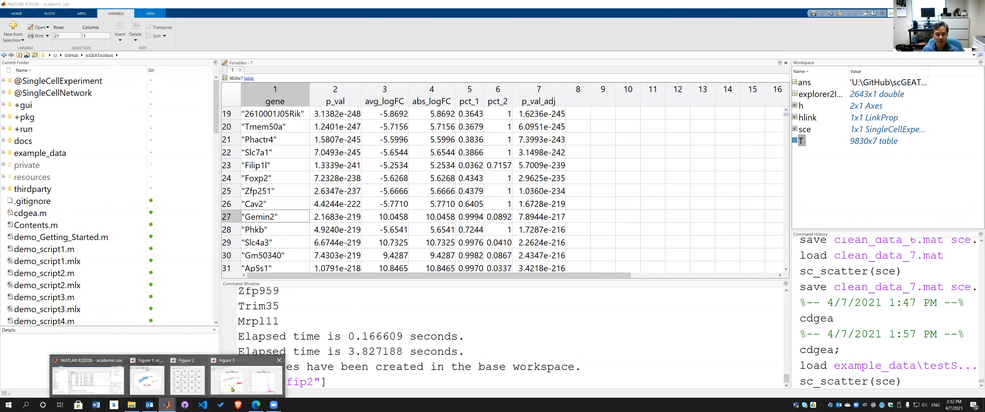
pyautogui.click(147, 378)
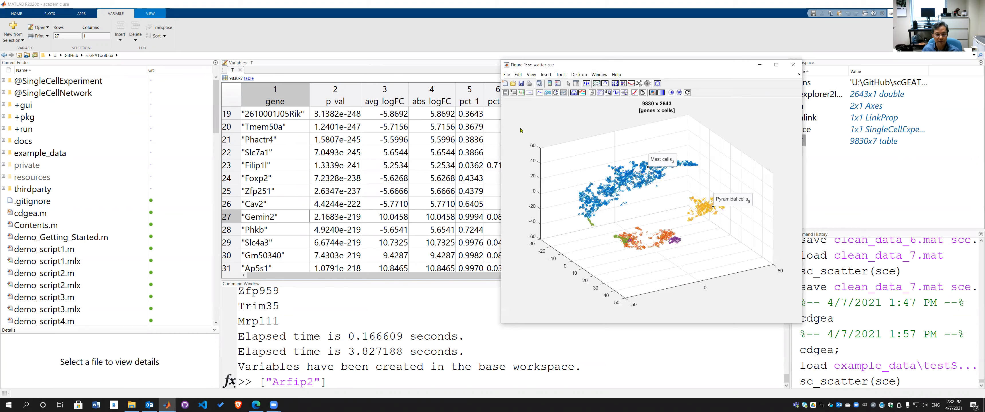
pyautogui.click(505, 93)
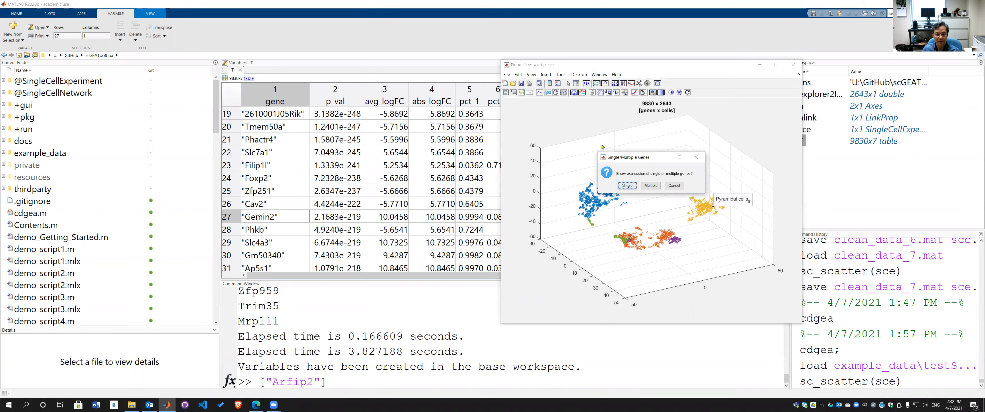
pyautogui.click(628, 188)
pyautogui.write('gem')
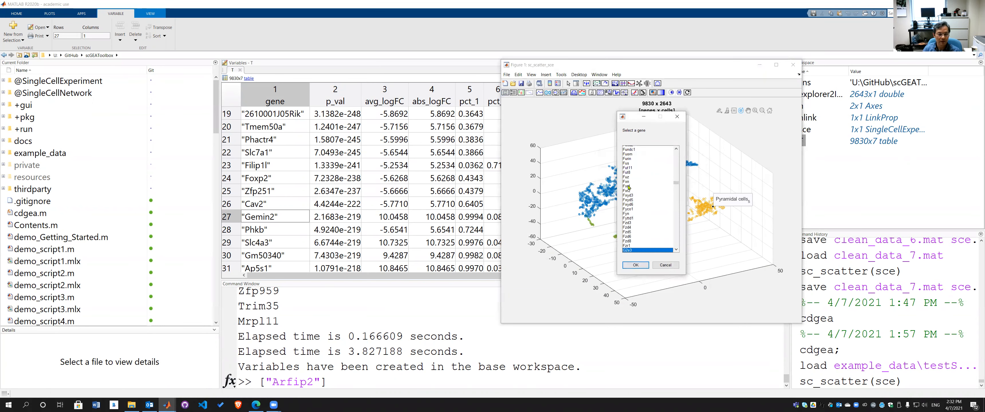
pyautogui.write('i')
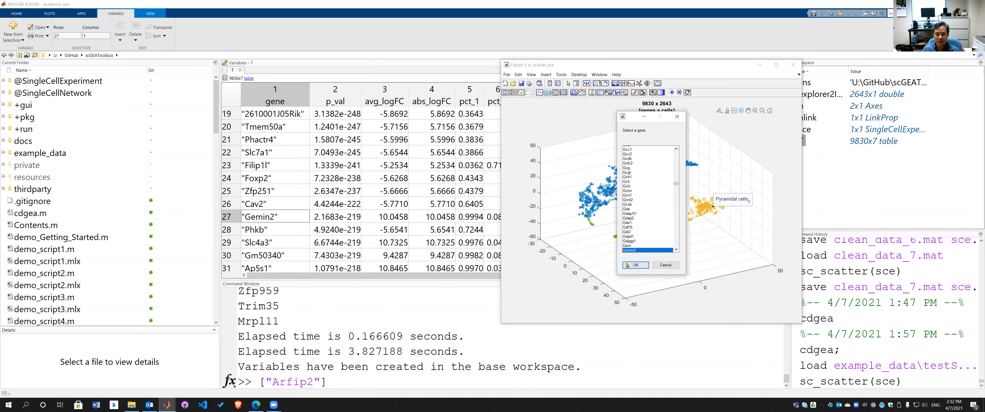
pyautogui.click(635, 265)
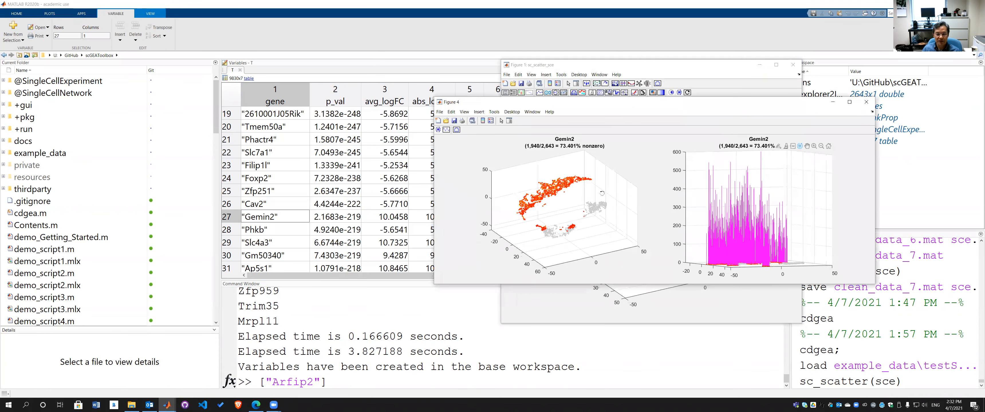
# Examine the Gemin2 expression plot from several angles, and rearrange the figures with sc_scatter_sce in front to compare the labelled cell clusters.
pyautogui.moveTo(596, 196); pyautogui.dragTo(528, 197)
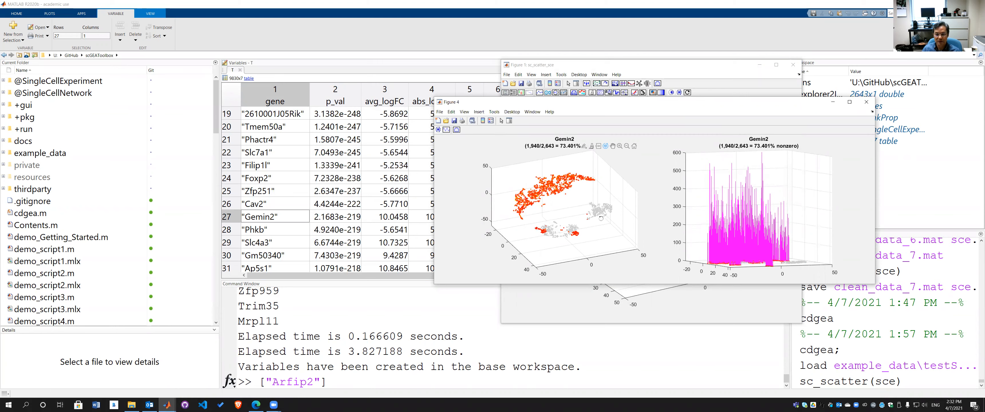
pyautogui.moveTo(610, 238)
pyautogui.mouseDown()
pyautogui.moveTo(590, 238)
pyautogui.moveTo(618, 246)
pyautogui.mouseUp()
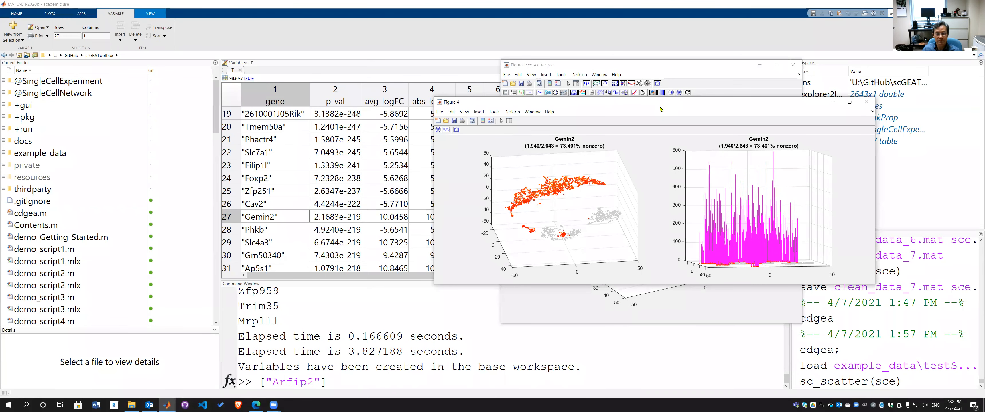
pyautogui.moveTo(661, 104); pyautogui.dragTo(553, 148)
pyautogui.moveTo(589, 65); pyautogui.dragTo(544, 54)
pyautogui.click(428, 144)
pyautogui.moveTo(429, 145); pyautogui.dragTo(409, 151)
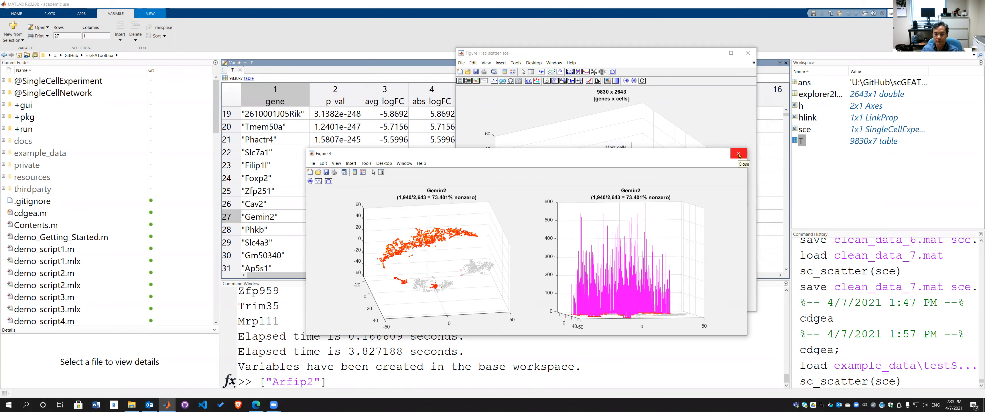
pyautogui.click(739, 156)
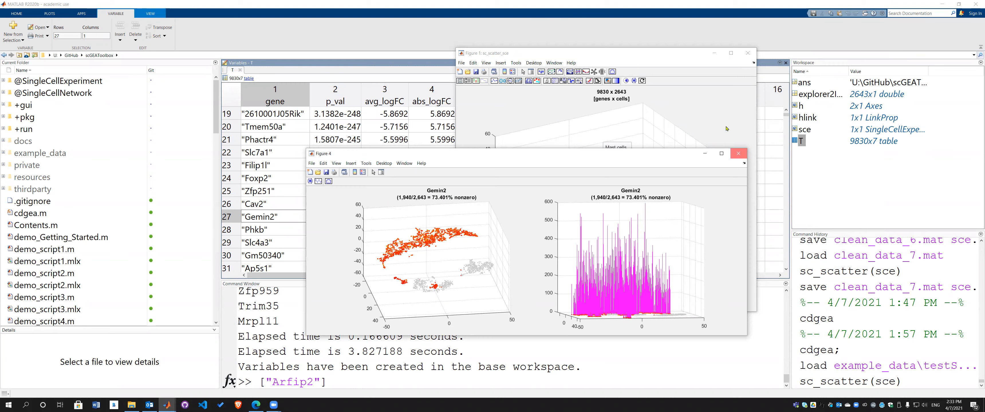
pyautogui.click(711, 118)
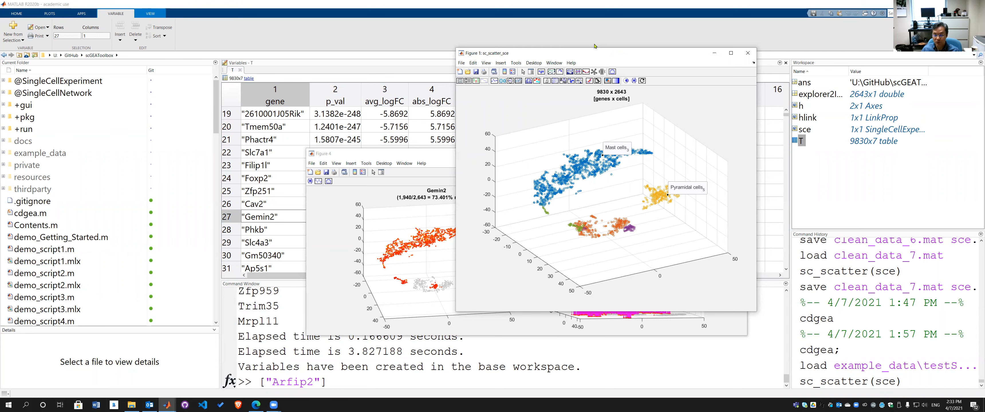
# Open the Brave web browser.
pyautogui.click(238, 404)
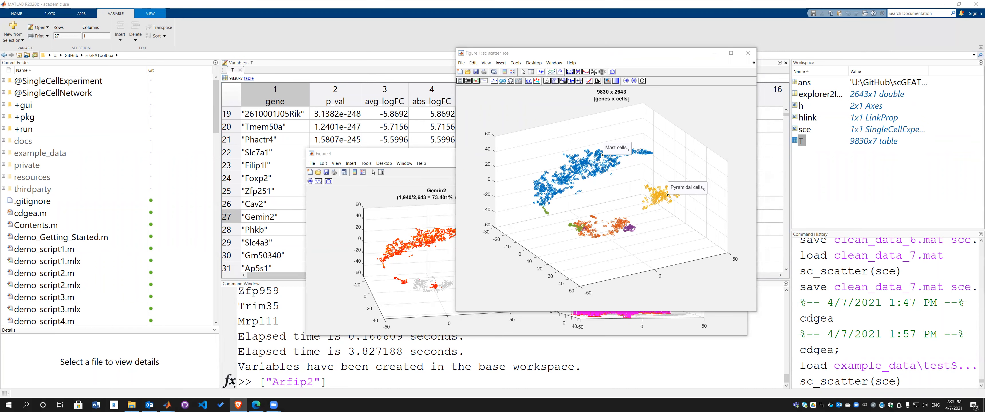